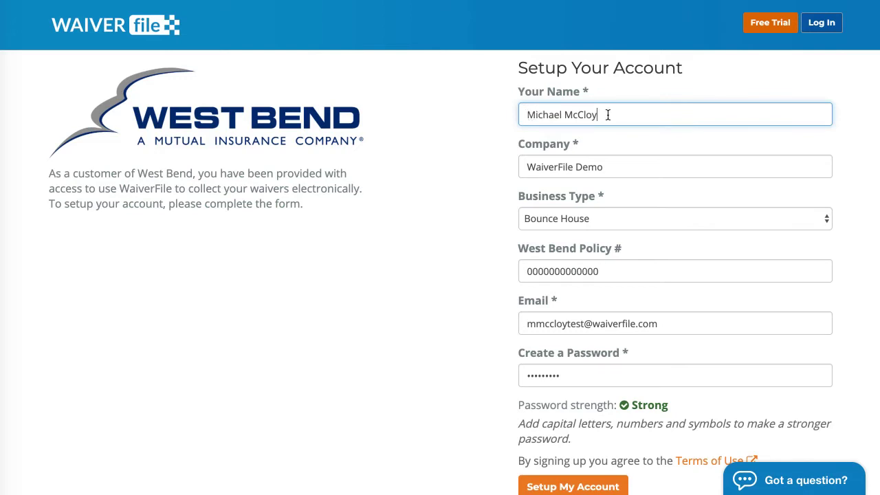
# Choose Bounce House as the business type and go to the West Bend Policy # field
pyautogui.click(591, 218)
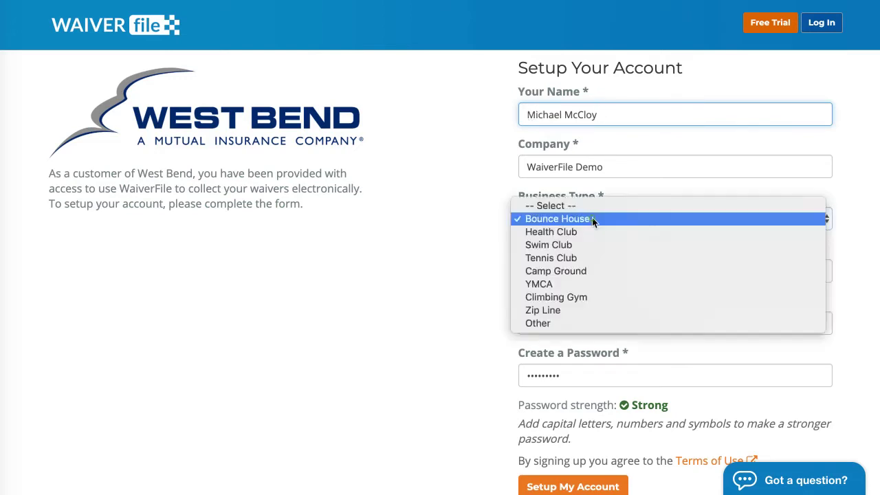
pyautogui.click(597, 220)
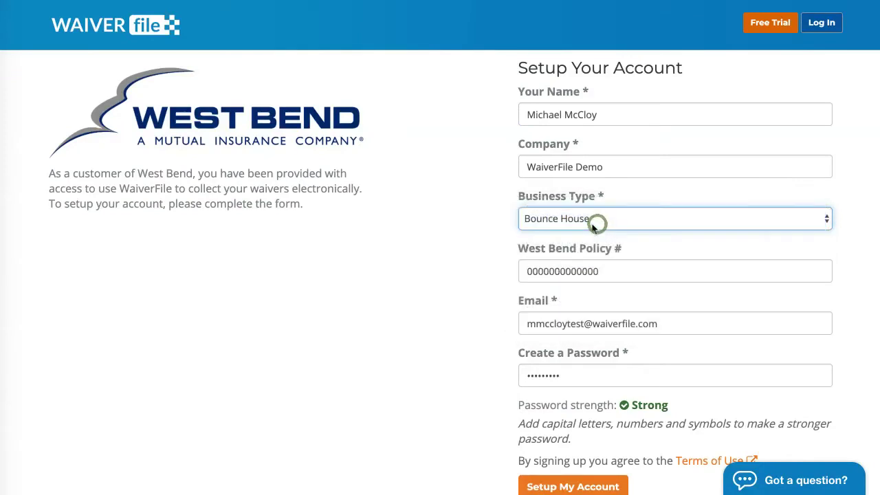
pyautogui.click(609, 270)
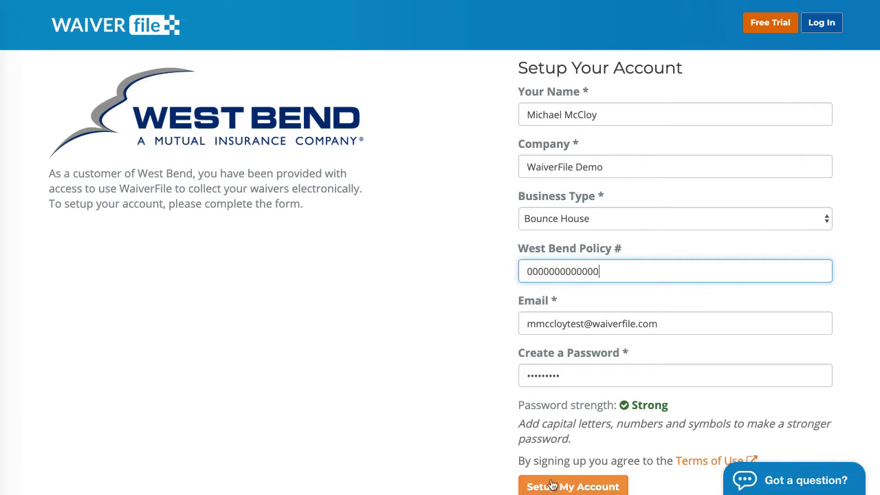
# Submit Setup My Account, then open the Signature Area link in a new tab
pyautogui.click(572, 486)
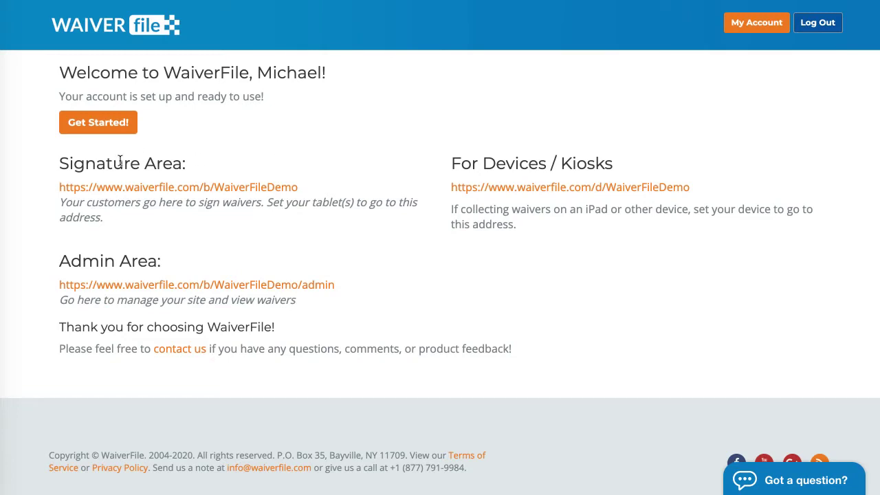
pyautogui.rightClick(124, 185)
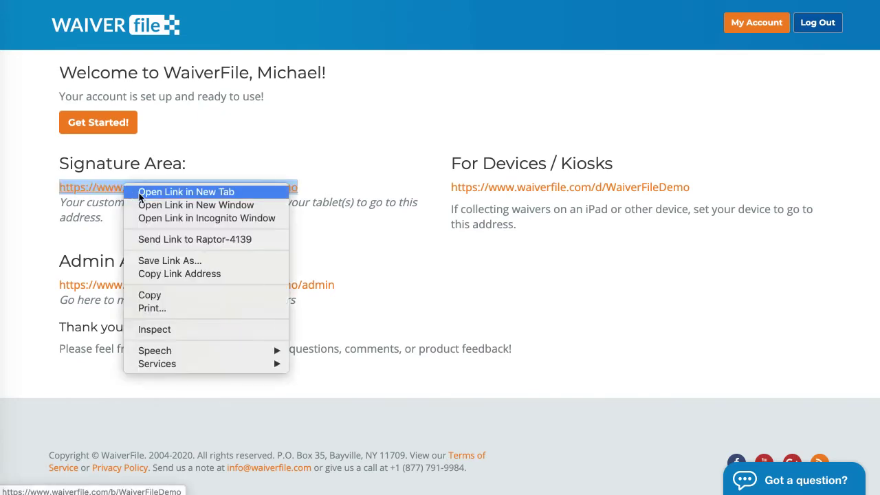
pyautogui.click(140, 193)
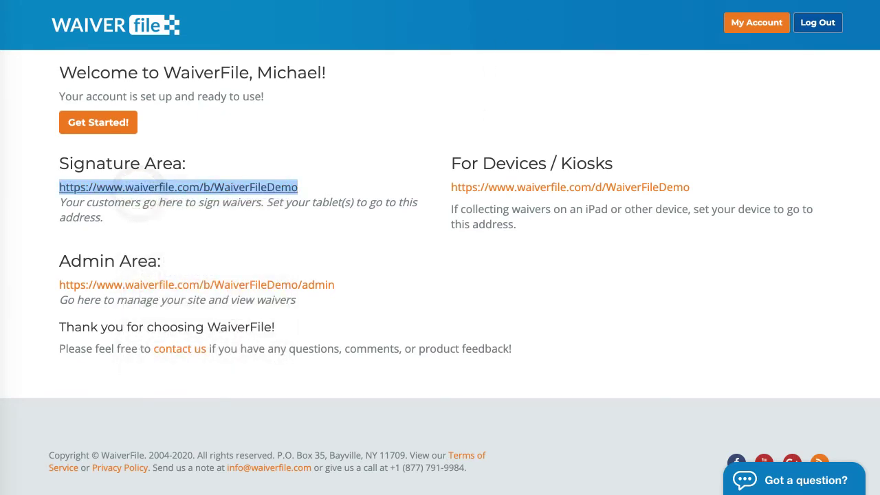
pyautogui.hotkey('ctrl', 'Tab')
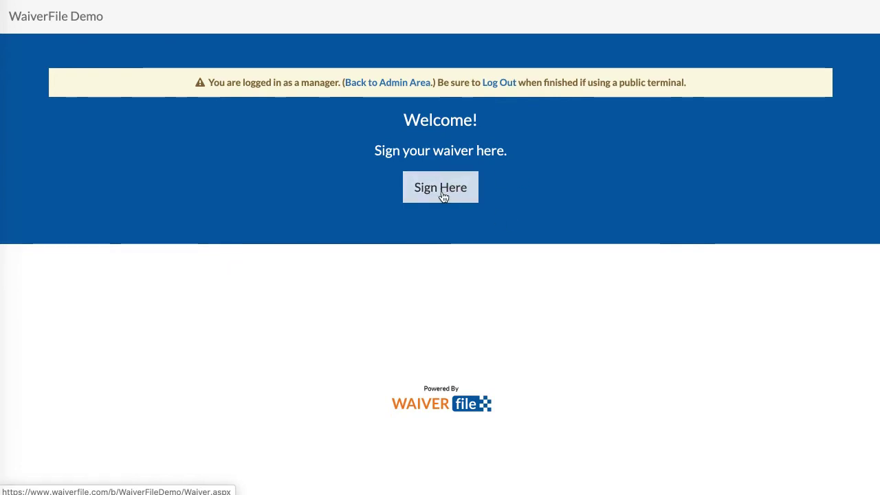
# Start a waiver, sign on behalf of children, and autofill the signee's contact details
pyautogui.click(441, 196)
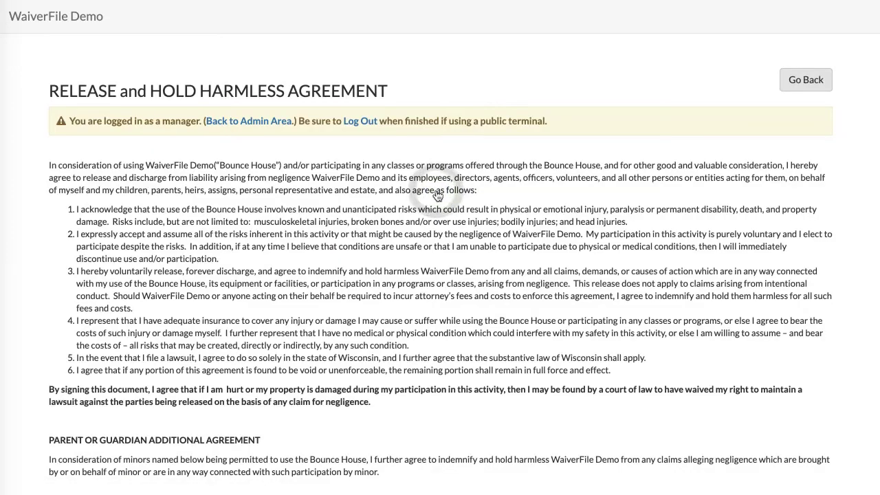
pyautogui.scroll(-5, 426, 218)
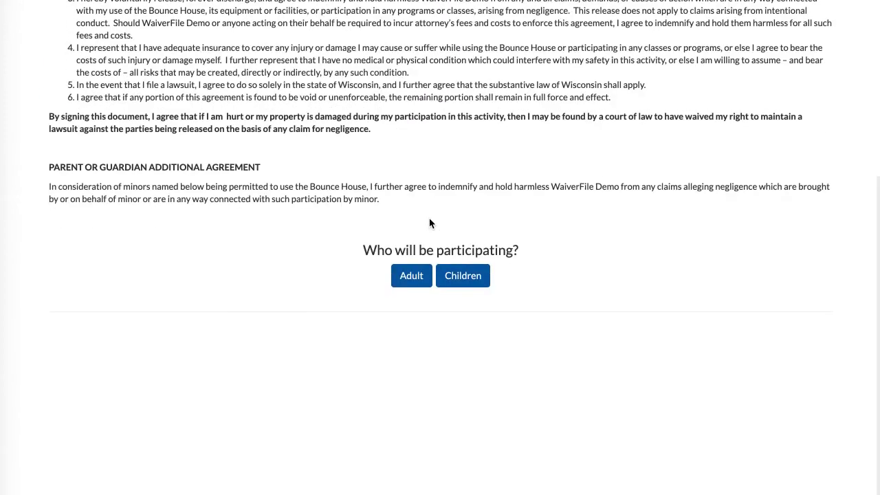
pyautogui.click(411, 276)
pyautogui.click(463, 277)
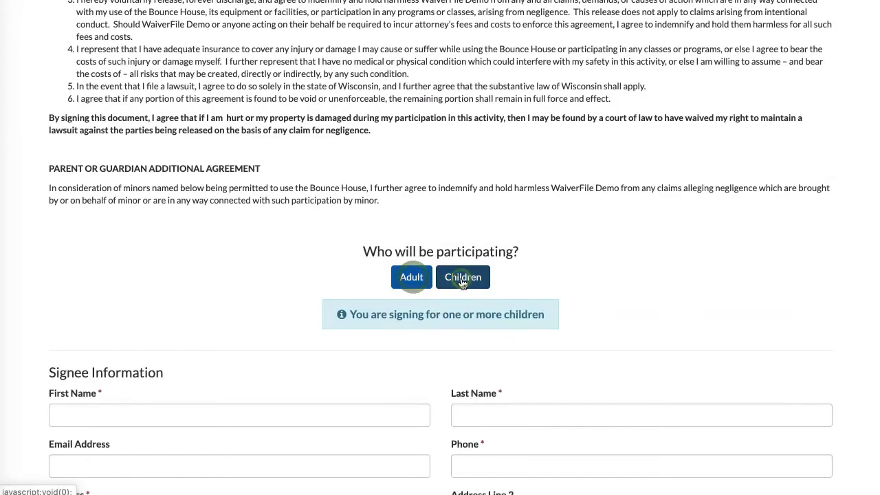
pyautogui.scroll(-4, 460, 275)
pyautogui.scroll(-2, 462, 268)
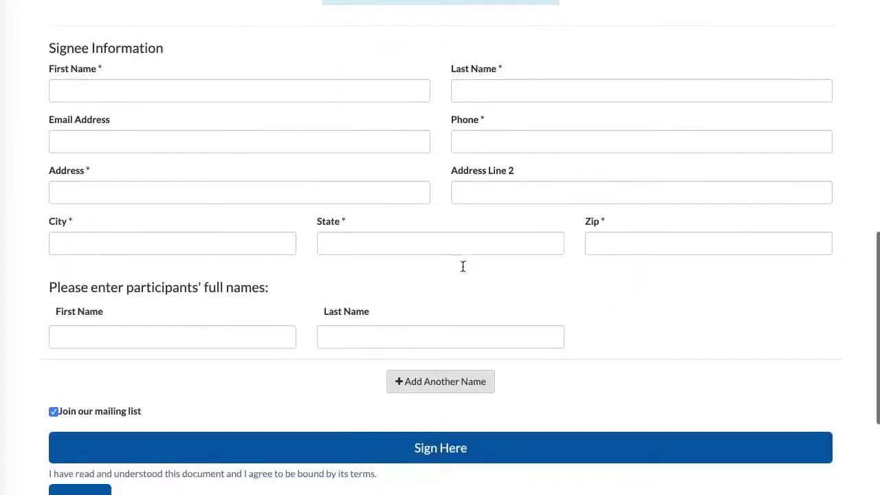
pyautogui.click(115, 351)
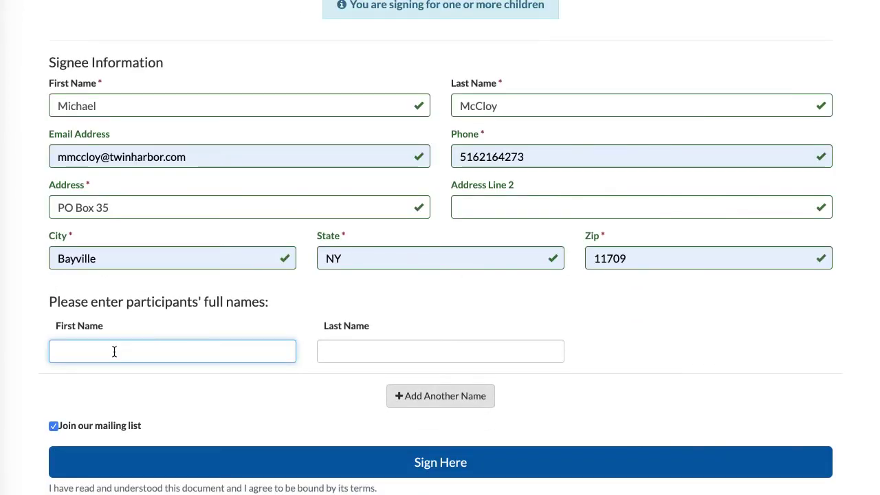
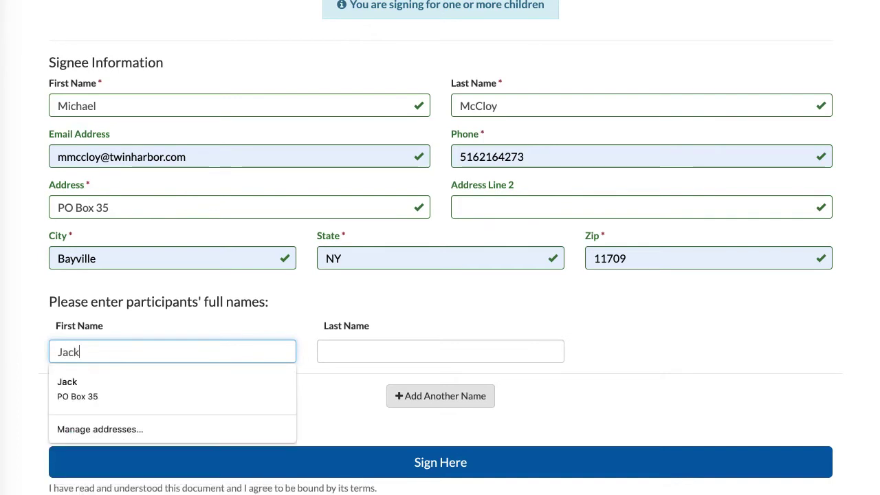
pyautogui.press('Tab')
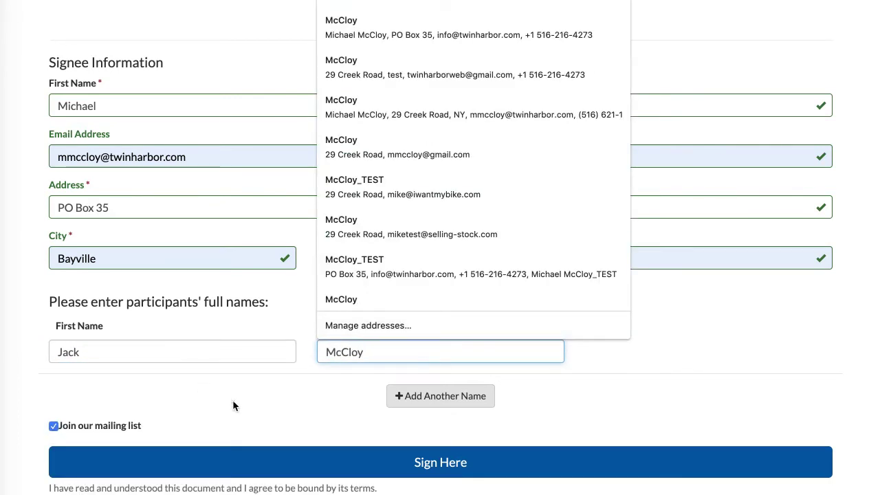
pyautogui.click(232, 402)
pyautogui.click(443, 398)
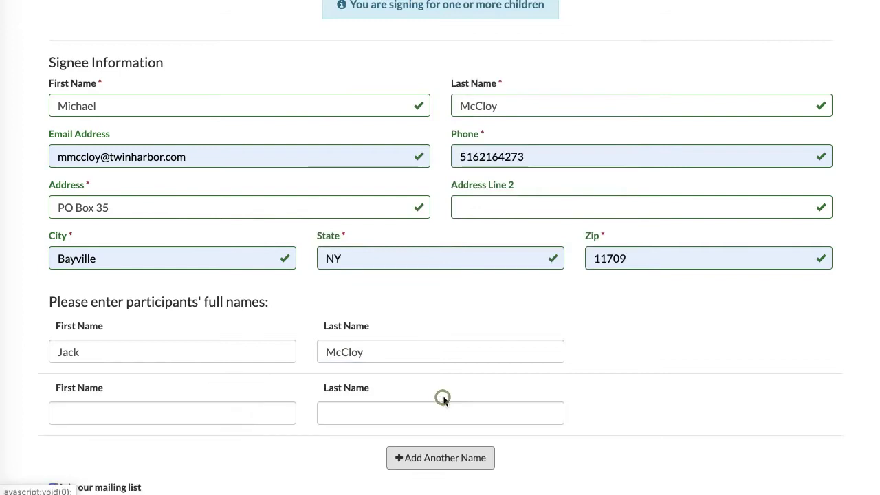
pyautogui.click(235, 415)
pyautogui.press('Tab')
pyautogui.press('Tab')
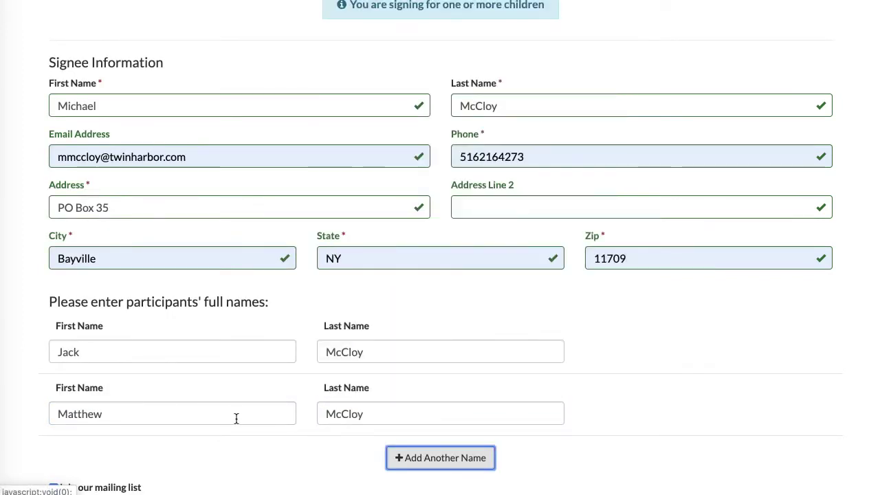
pyautogui.scroll(-1, 233, 453)
pyautogui.scroll(-2, 232, 453)
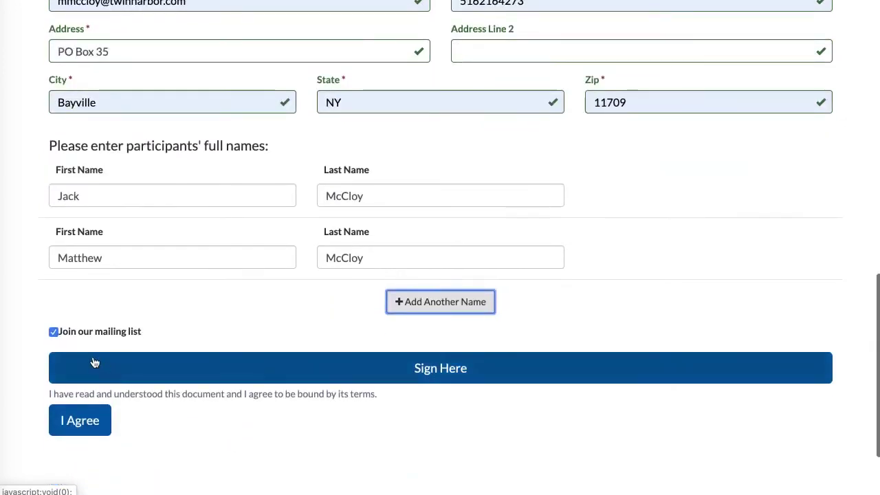
# Draw and adopt a signature, click I Agree, and continue back to the welcome page
pyautogui.click(448, 371)
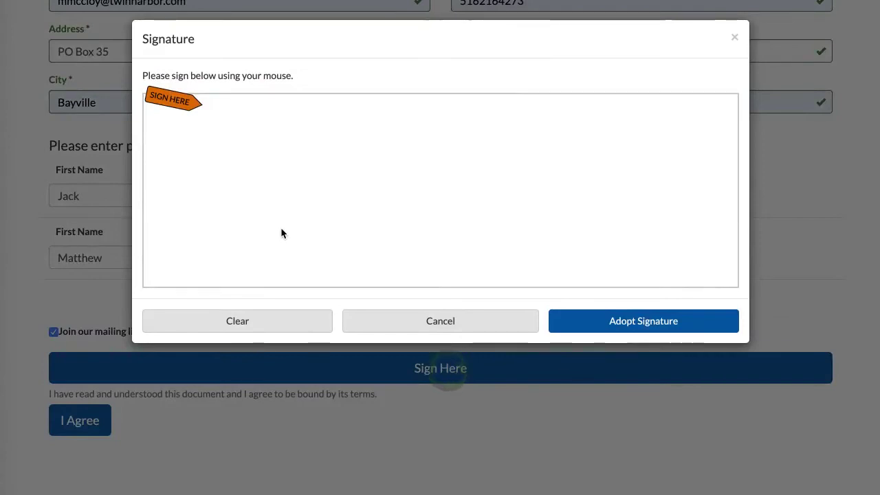
pyautogui.moveTo(273, 147)
pyautogui.mouseDown()
pyautogui.moveTo(366, 192)
pyautogui.moveTo(492, 173)
pyautogui.moveTo(575, 198)
pyautogui.mouseUp()
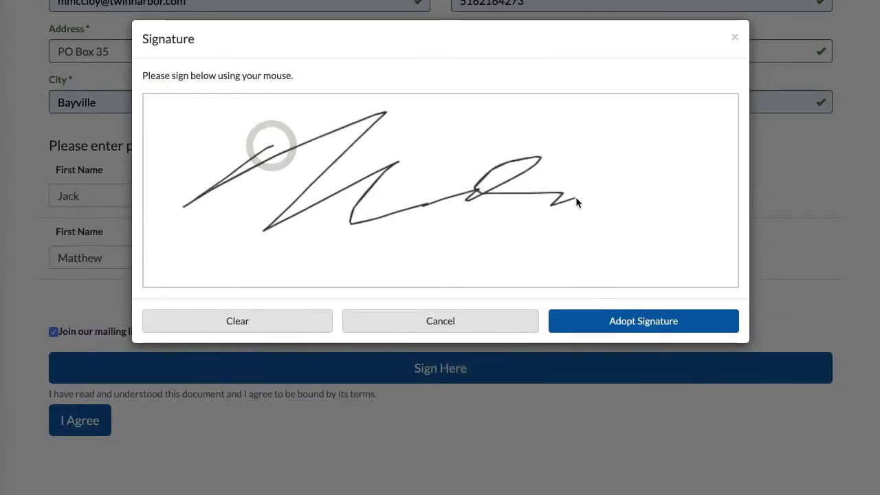
pyautogui.click(646, 329)
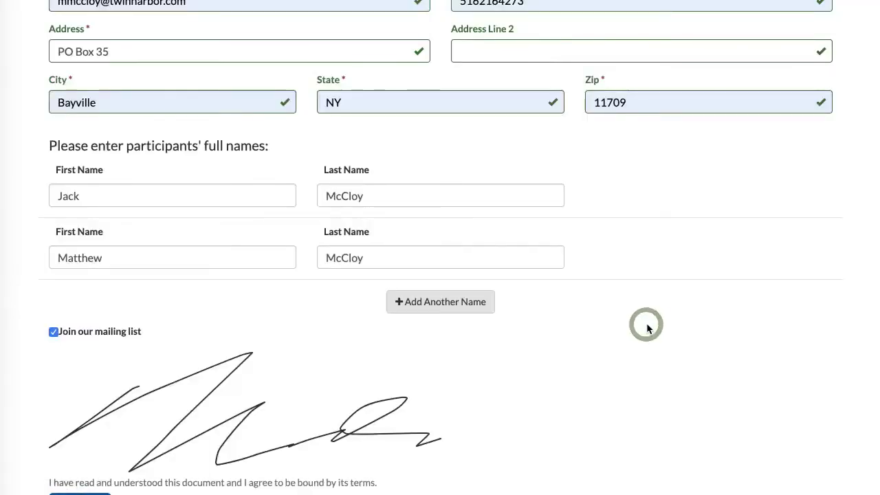
pyautogui.scroll(-5, 646, 327)
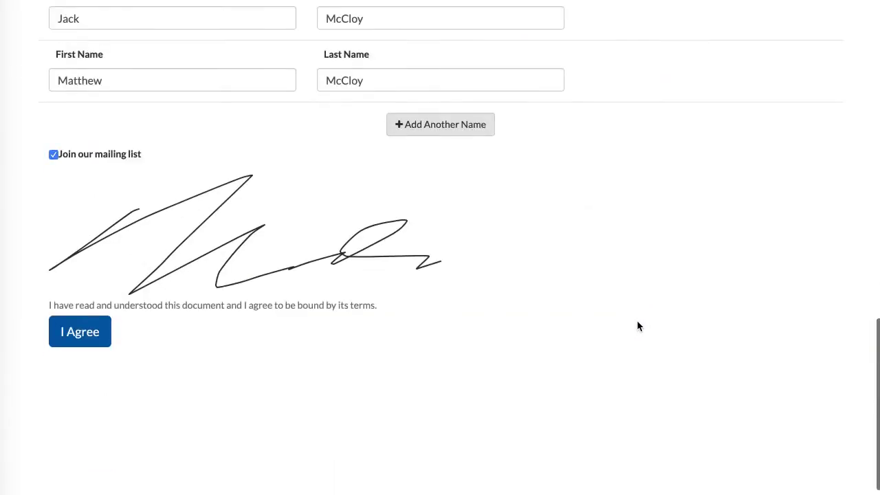
pyautogui.click(79, 334)
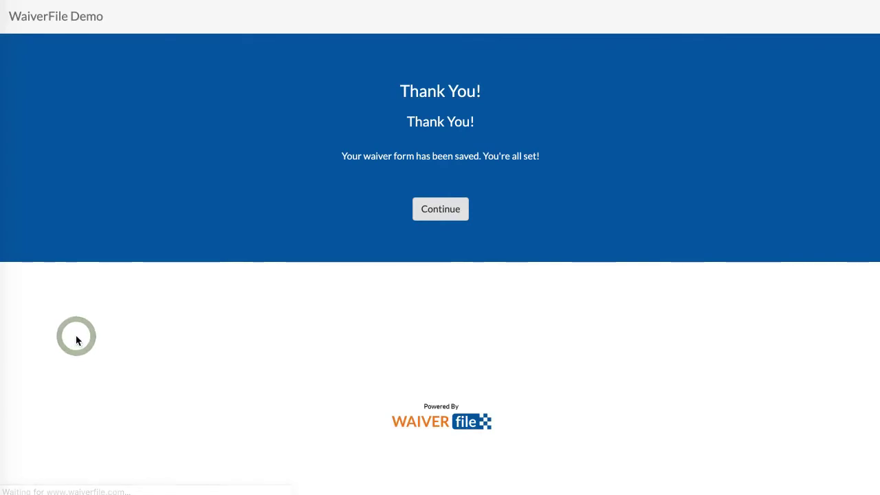
pyautogui.click(438, 211)
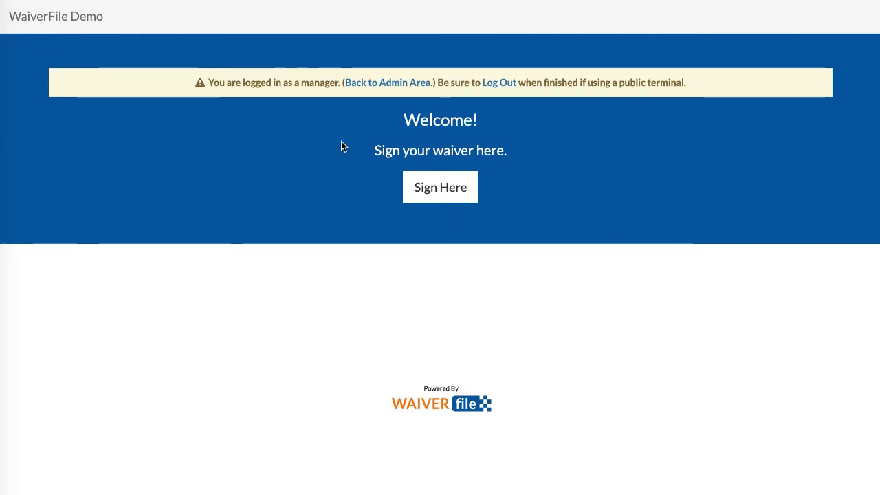
# Back in the admin area, check in both participants
pyautogui.click(381, 84)
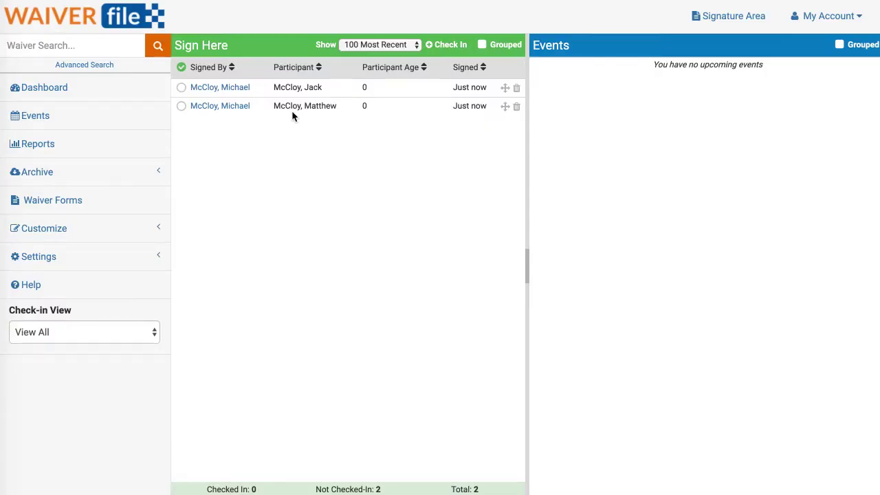
pyautogui.click(181, 88)
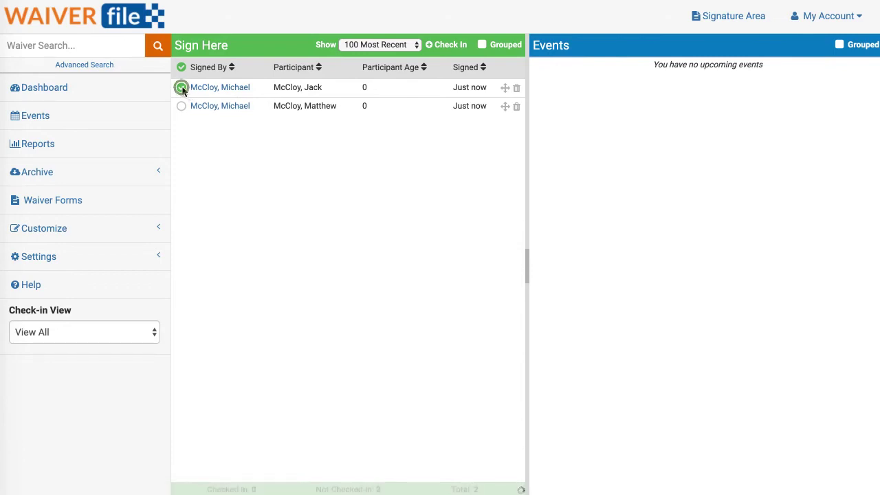
pyautogui.click(181, 108)
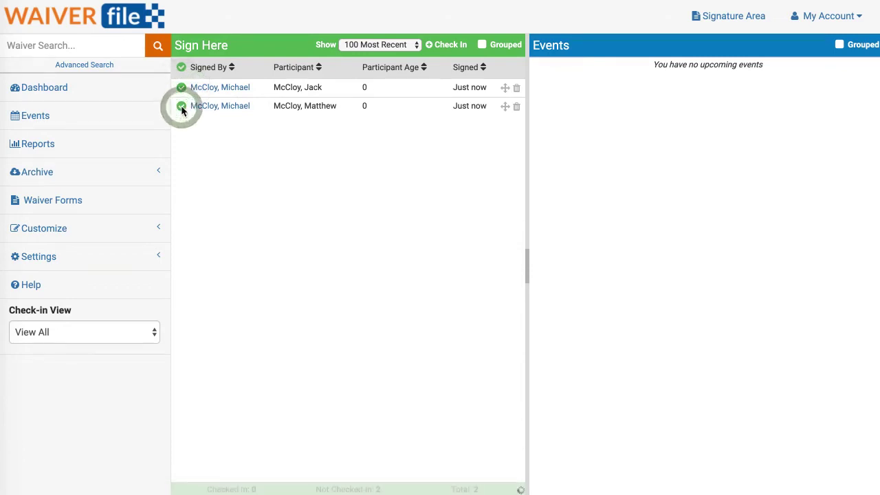
# Open the first participant's signed waiver and view its Waiver View Log
pyautogui.click(232, 90)
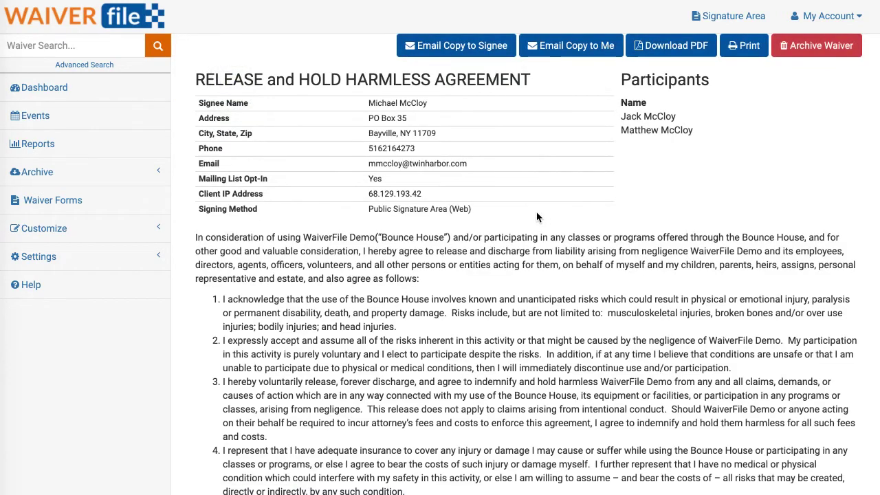
pyautogui.scroll(-3, 536, 211)
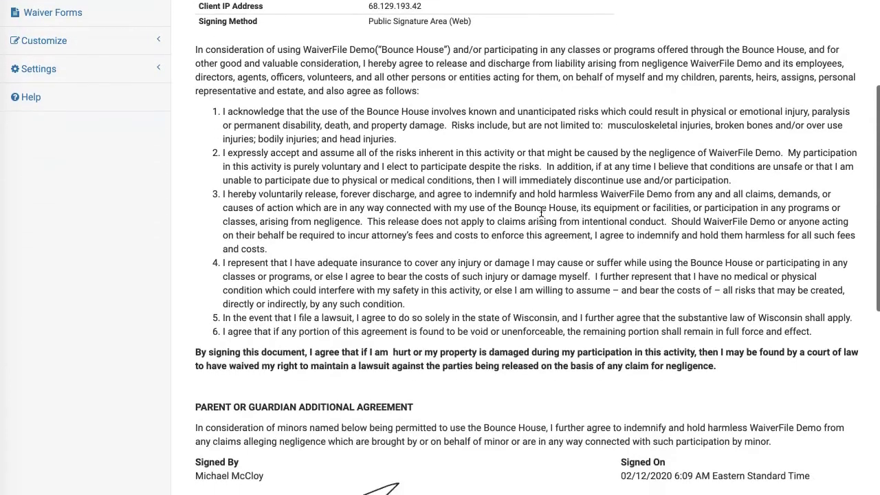
pyautogui.scroll(-4, 541, 212)
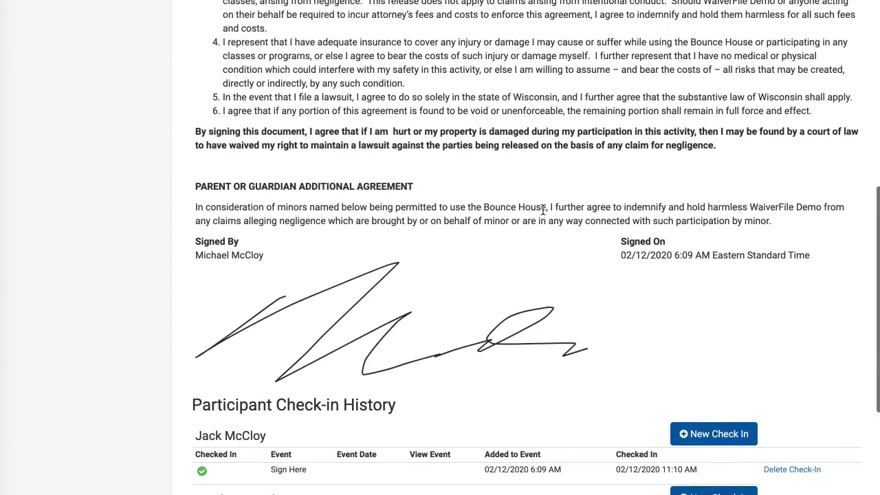
pyautogui.scroll(-2, 542, 209)
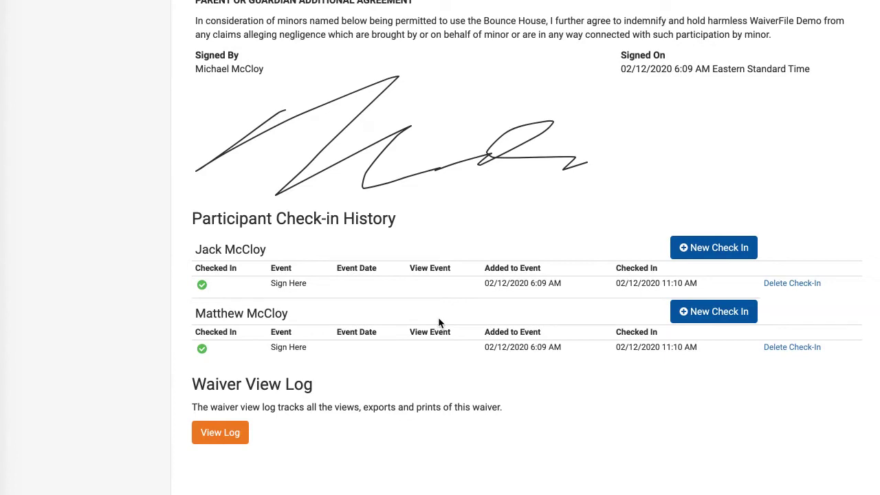
pyautogui.click(230, 434)
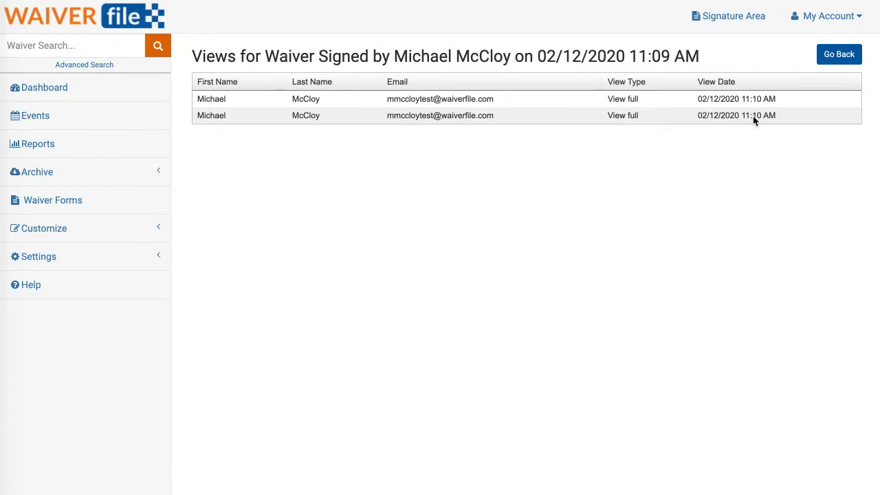
# Go to the Dashboard and expand the Customize submenu
pyautogui.click(35, 95)
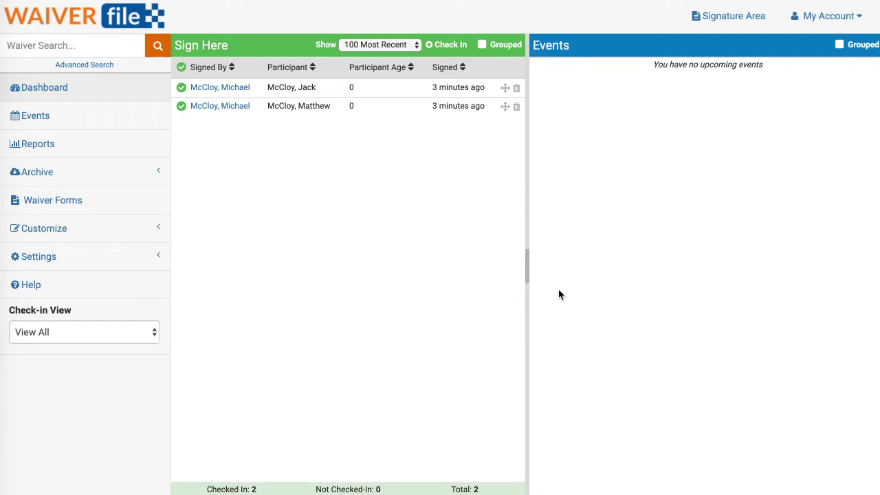
pyautogui.click(109, 232)
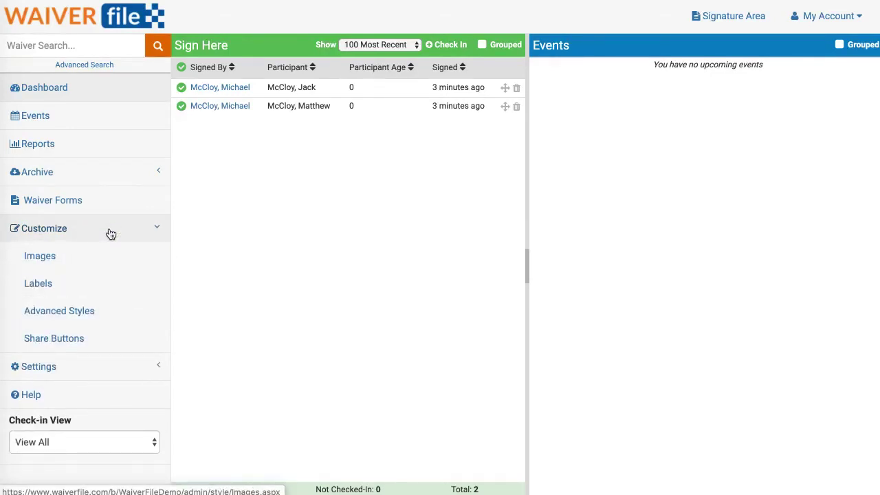
# Copy the Embed share code from Share Buttons and fill in its website address field
pyautogui.click(58, 344)
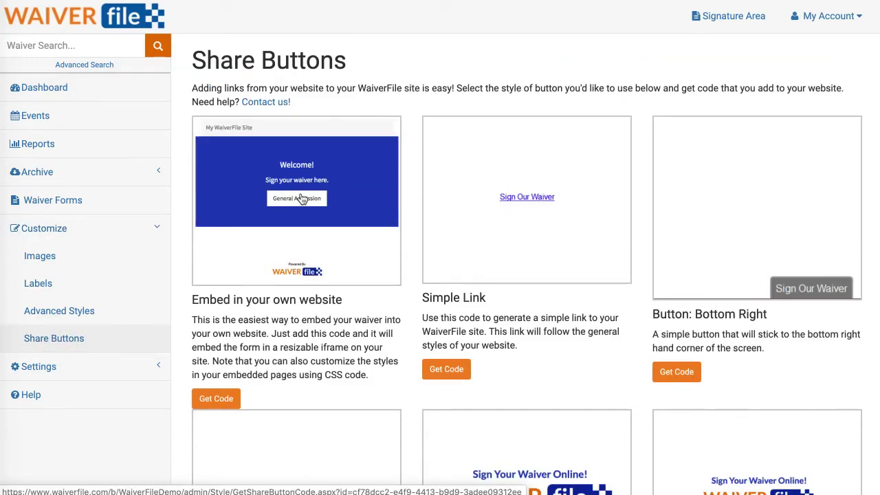
pyautogui.click(288, 196)
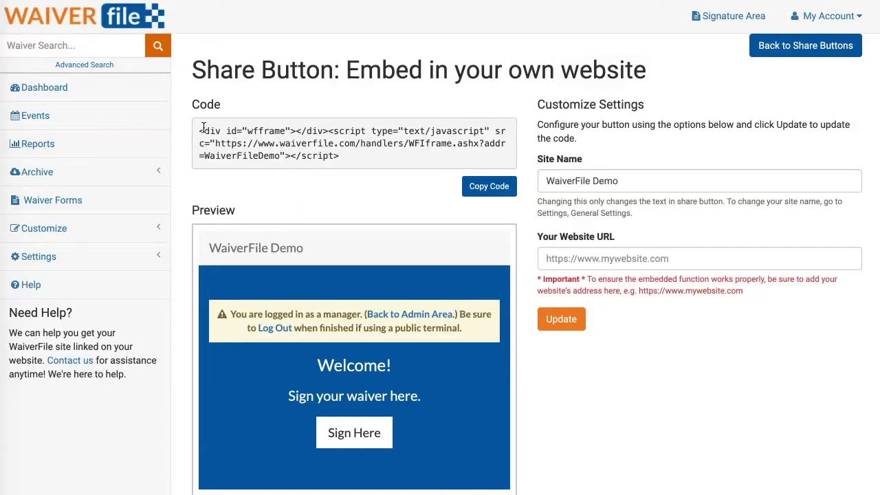
pyautogui.click(484, 188)
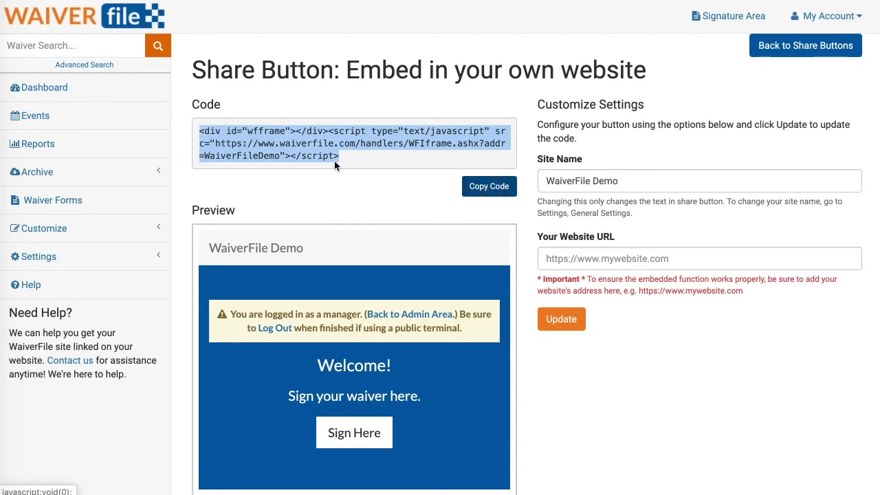
pyautogui.scroll(-2, 339, 164)
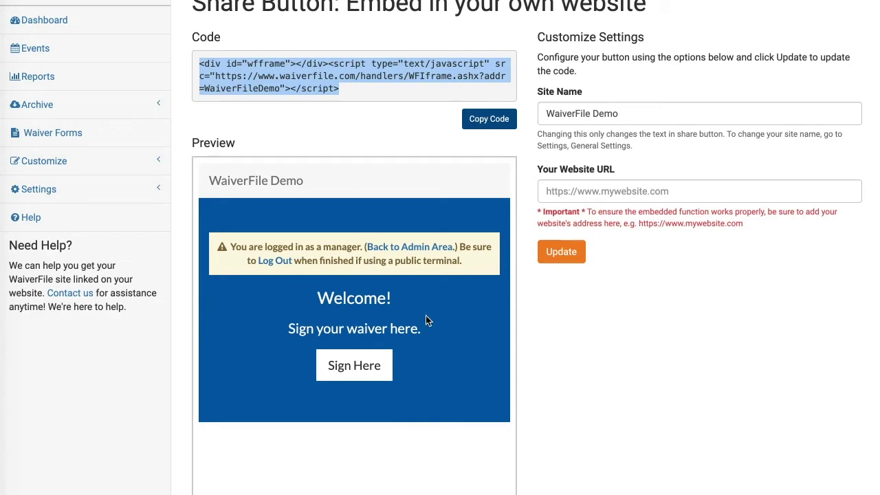
pyautogui.scroll(2, 422, 314)
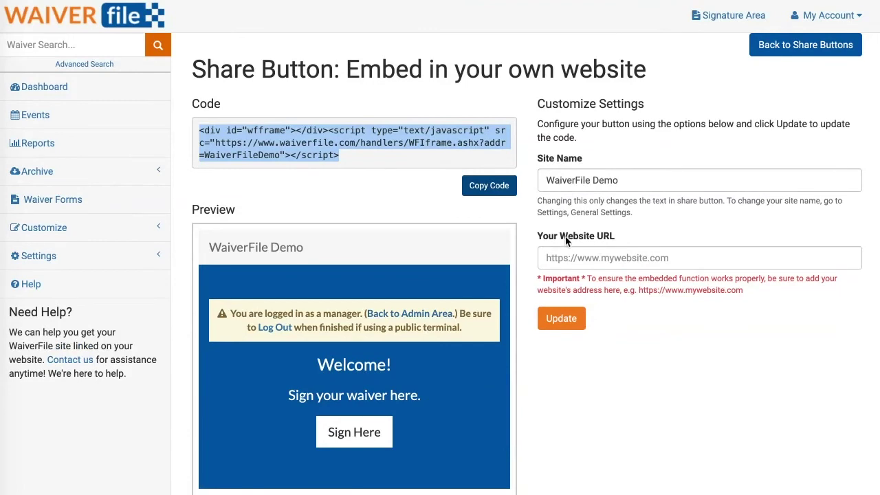
pyautogui.click(582, 260)
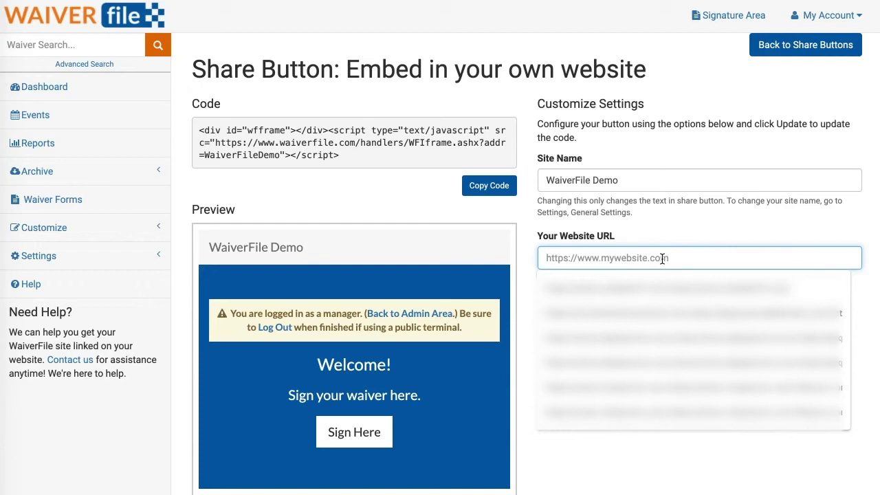
pyautogui.click(629, 237)
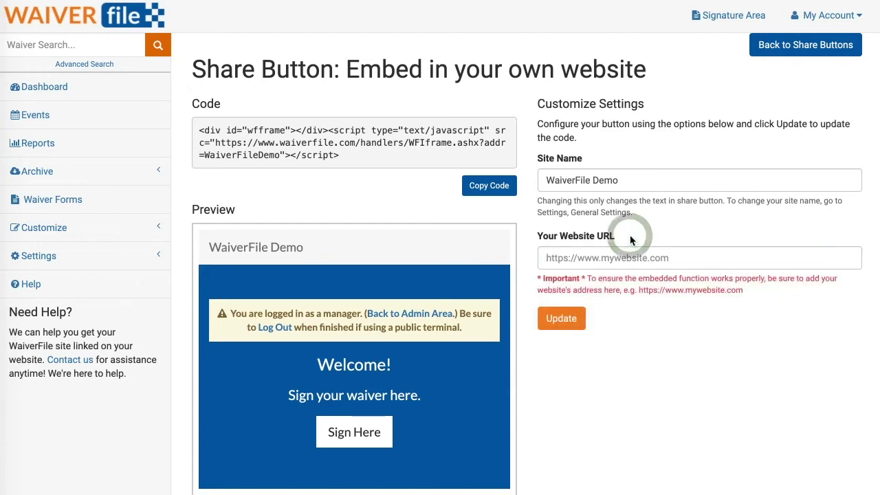
pyautogui.click(677, 320)
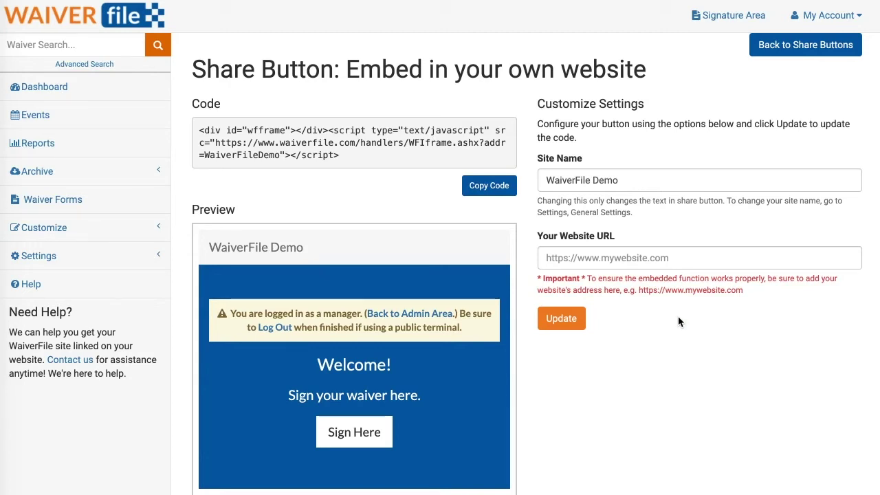
# Review the Simple Link snippet, then return to Share Buttons
pyautogui.click(801, 46)
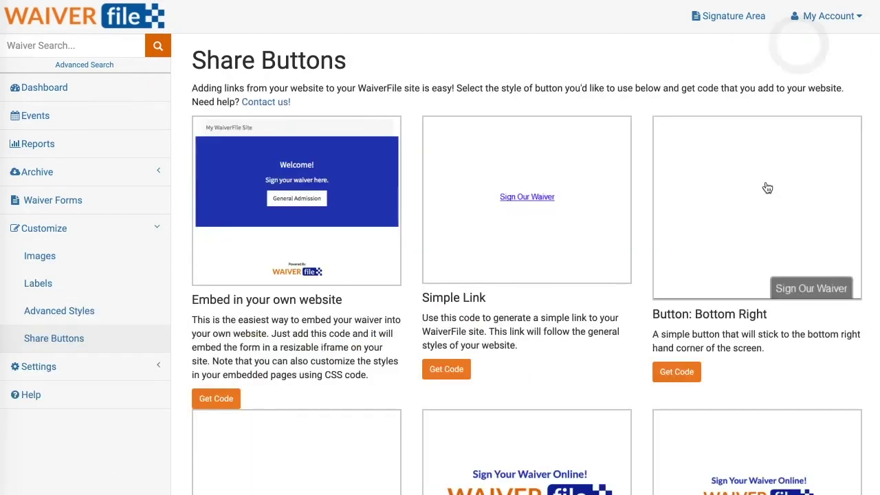
pyautogui.click(527, 217)
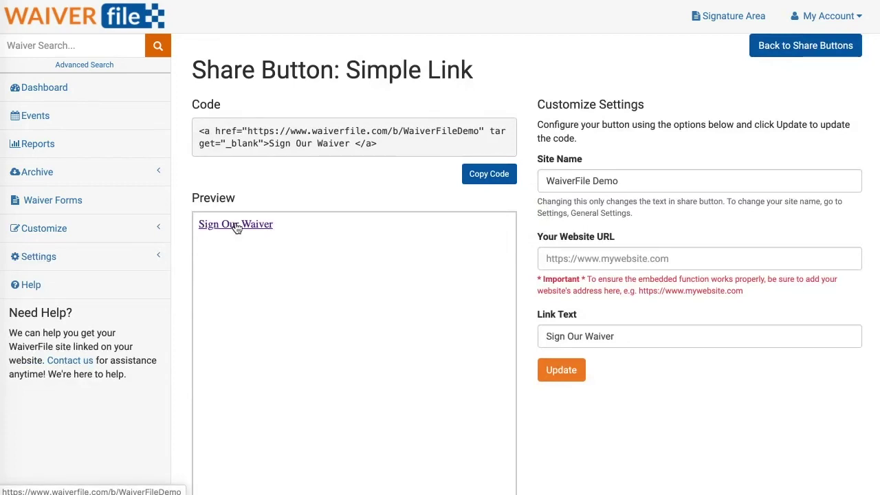
pyautogui.moveTo(199, 130); pyautogui.dragTo(385, 145)
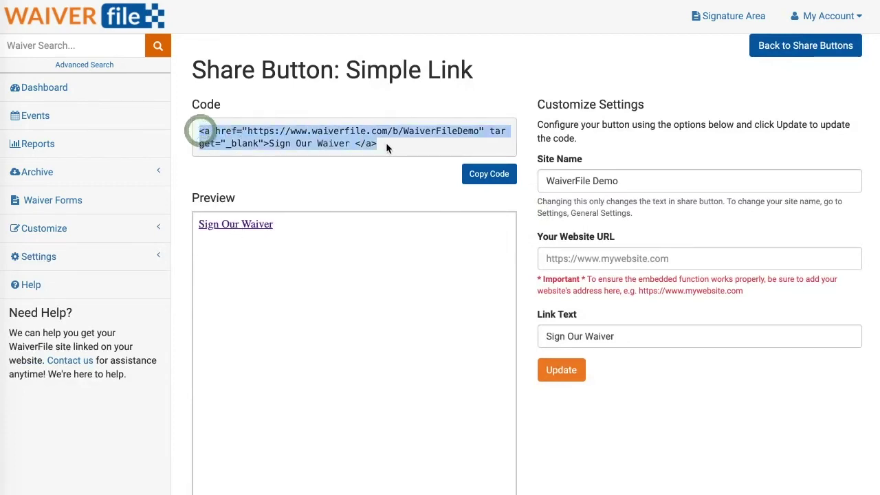
pyautogui.click(385, 142)
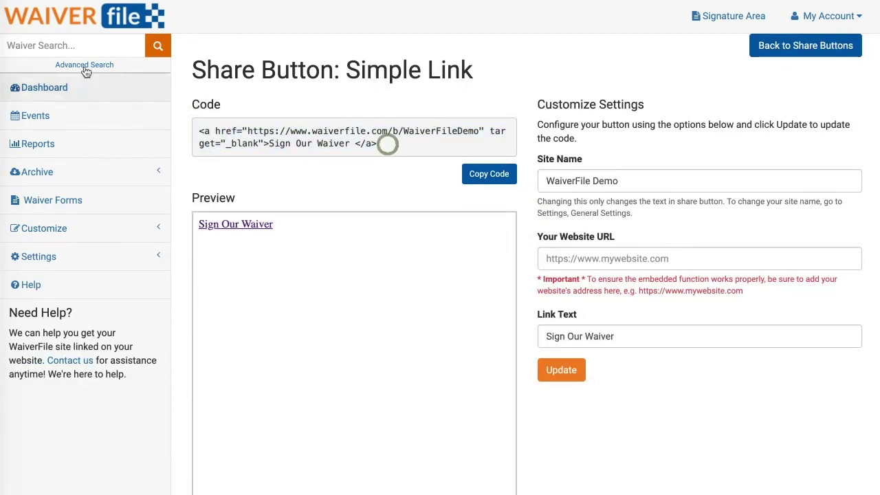
pyautogui.click(797, 46)
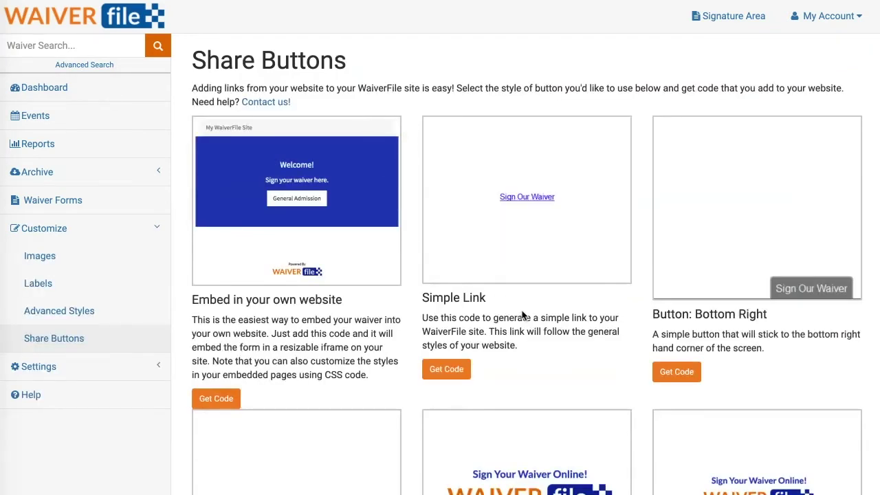
pyautogui.scroll(-2, 522, 314)
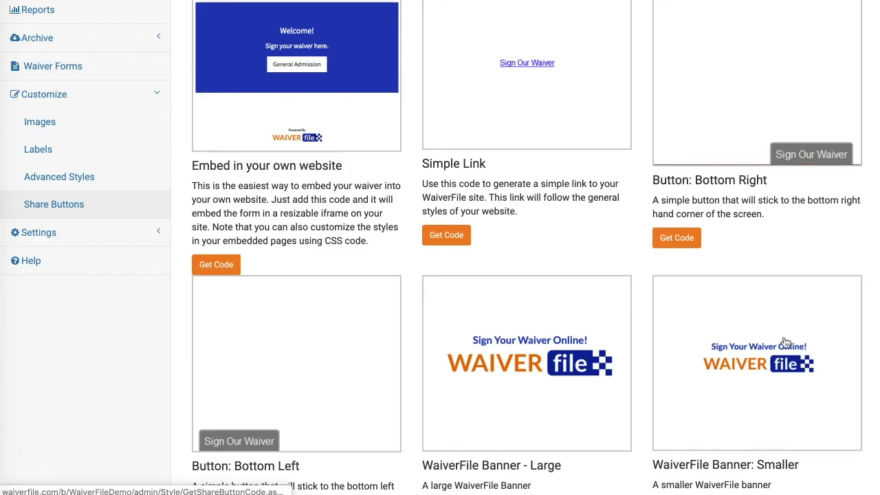
pyautogui.scroll(2, 785, 133)
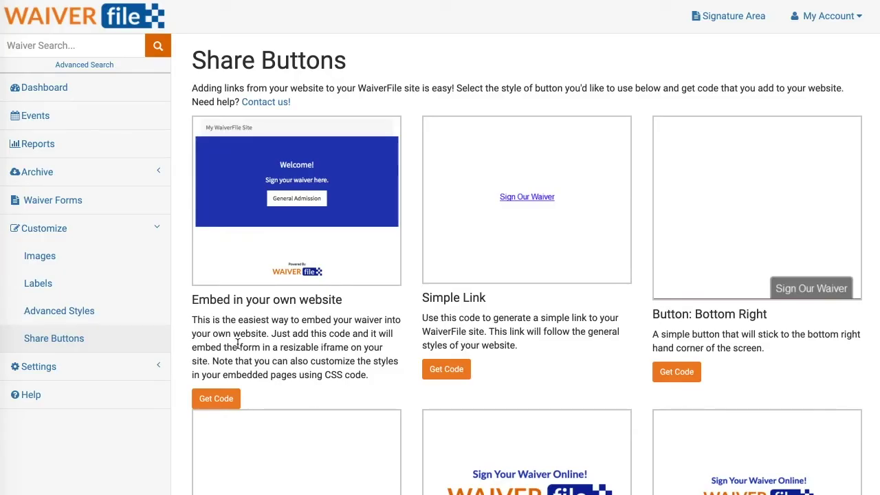
# Upload waiverfile-logo-lg.png as the logo in Customize > Images
pyautogui.click(39, 258)
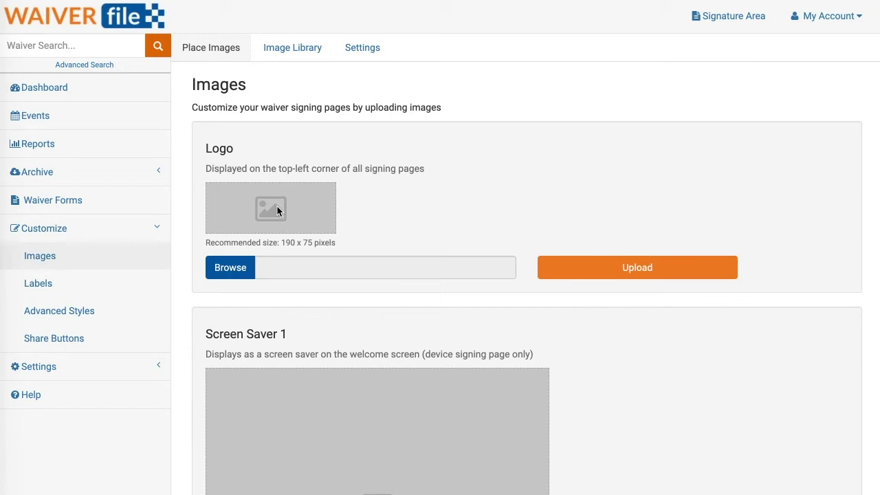
pyautogui.click(235, 271)
pyautogui.click(420, 23)
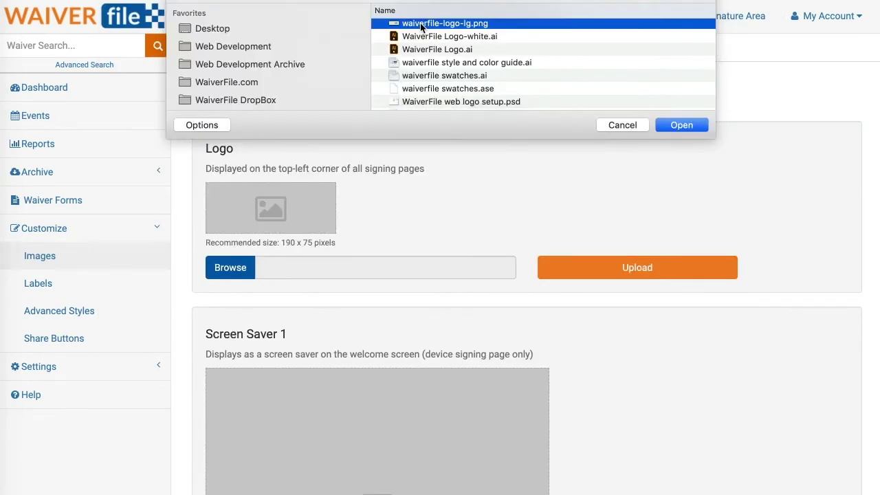
pyautogui.click(683, 127)
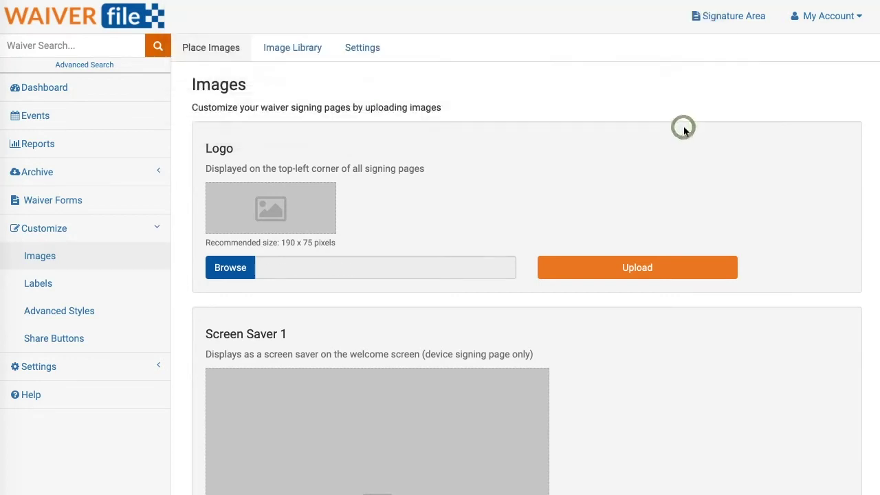
pyautogui.click(648, 269)
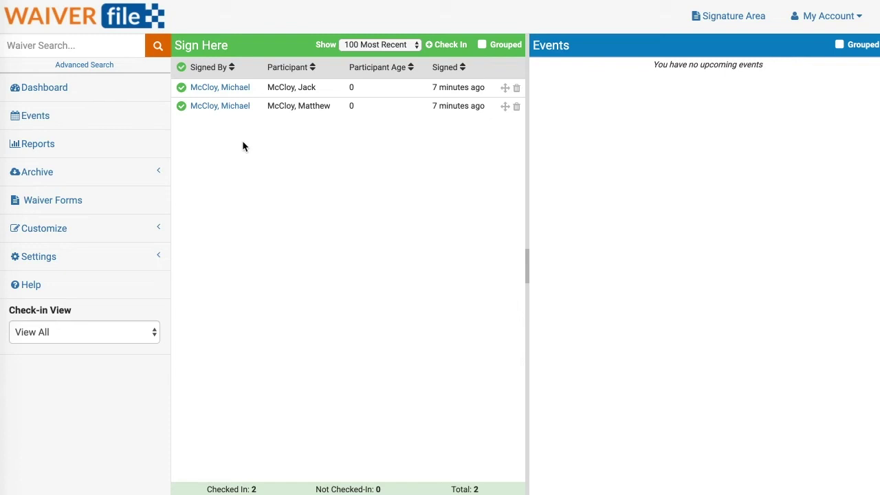
# Create and save the event Jack's Birthday on 02/28/2020, 6:30 PM to 7:30 PM
pyautogui.click(28, 120)
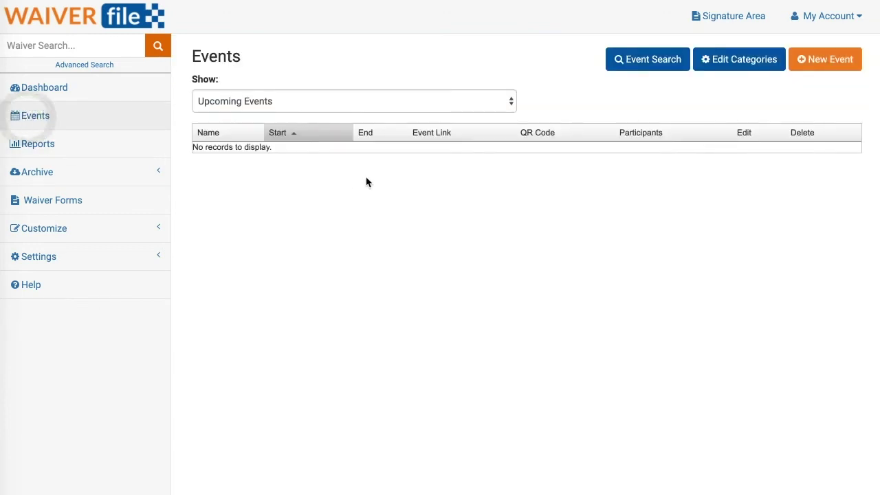
pyautogui.click(837, 63)
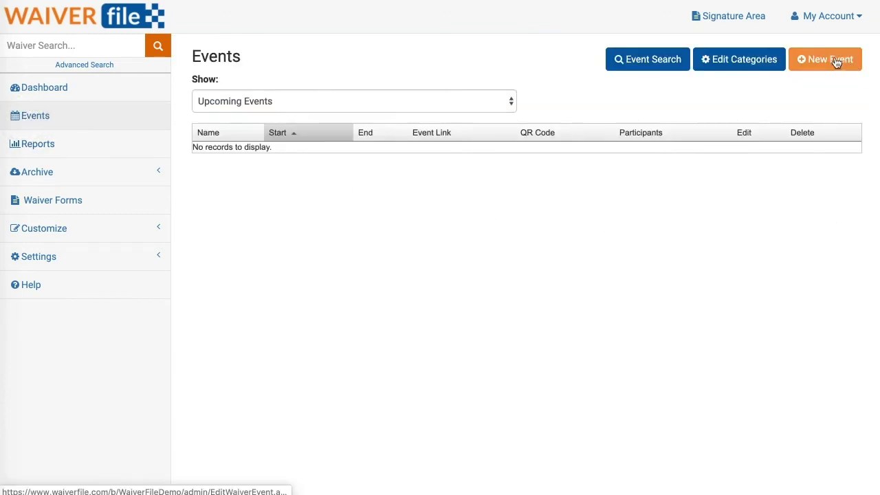
pyautogui.click(314, 101)
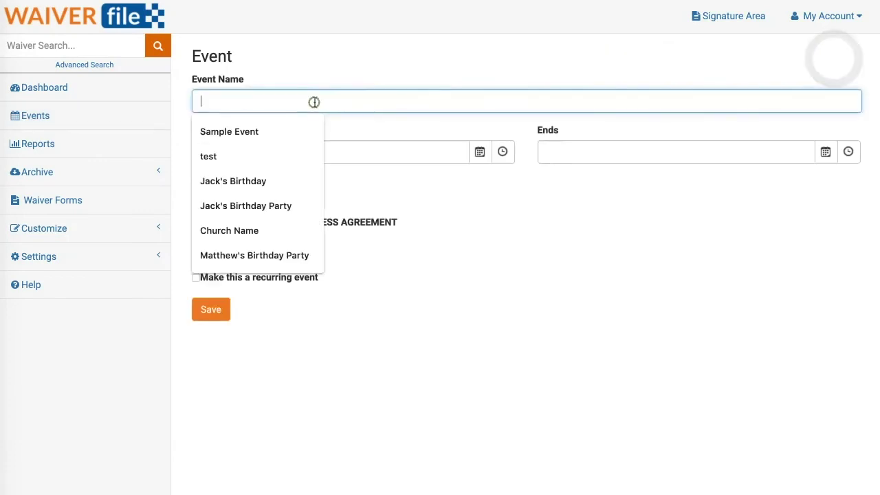
pyautogui.write("Jack's Birthday")
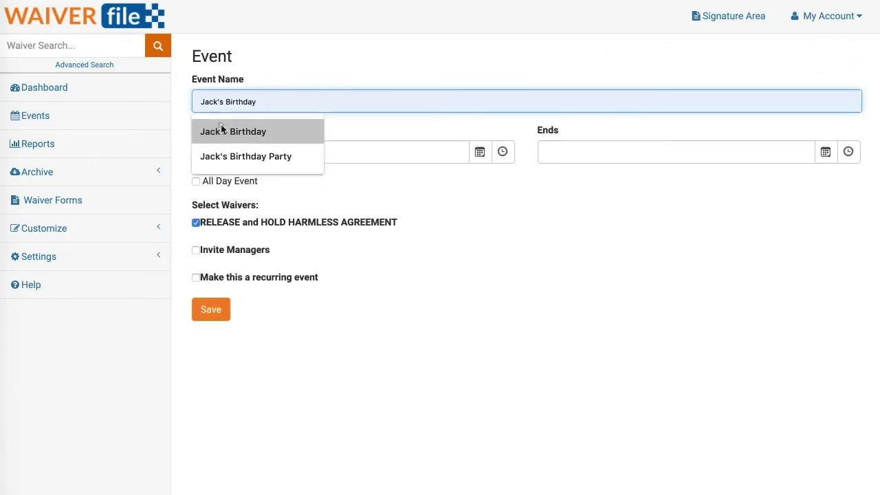
pyautogui.click(223, 131)
pyautogui.click(480, 151)
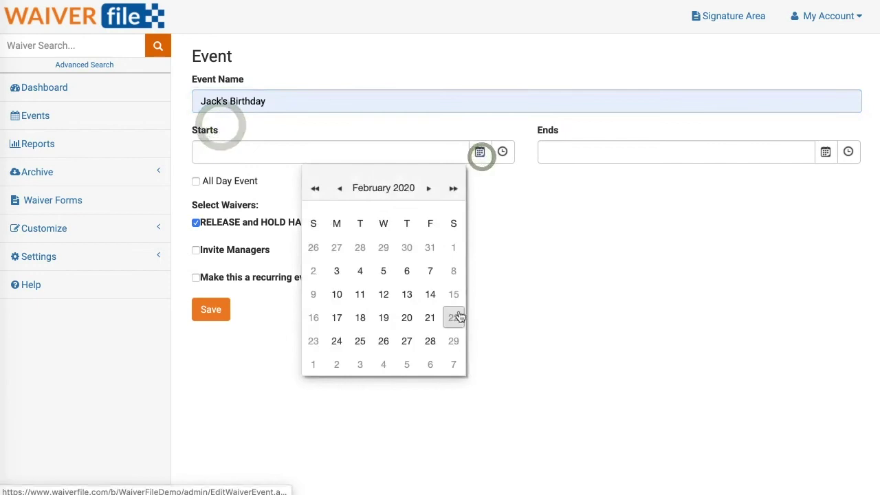
pyautogui.click(433, 342)
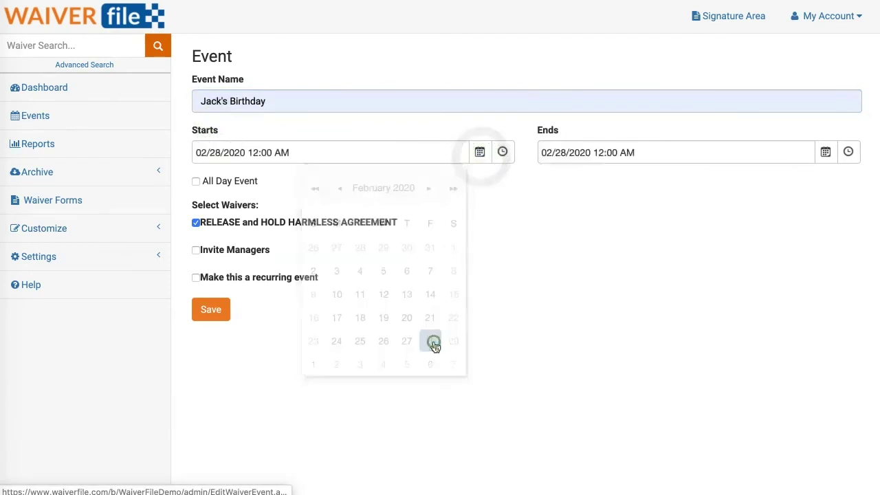
pyautogui.click(505, 154)
pyautogui.click(391, 413)
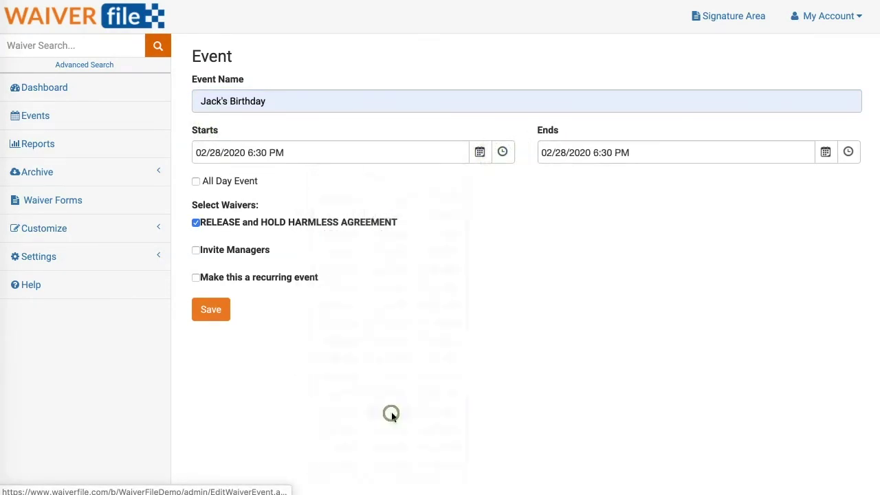
pyautogui.click(848, 153)
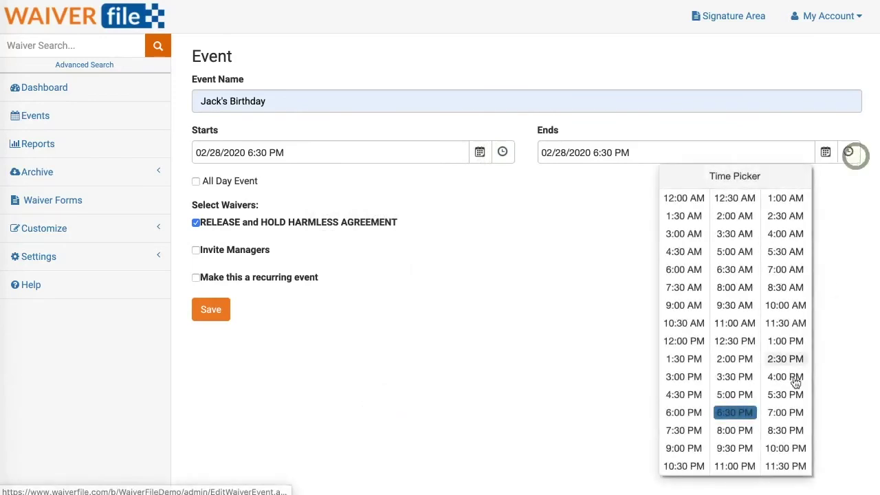
pyautogui.click(677, 432)
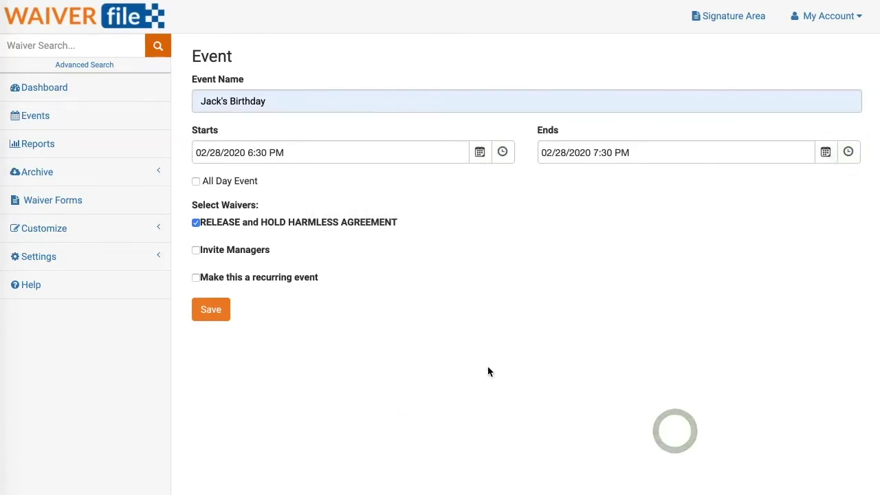
pyautogui.click(209, 310)
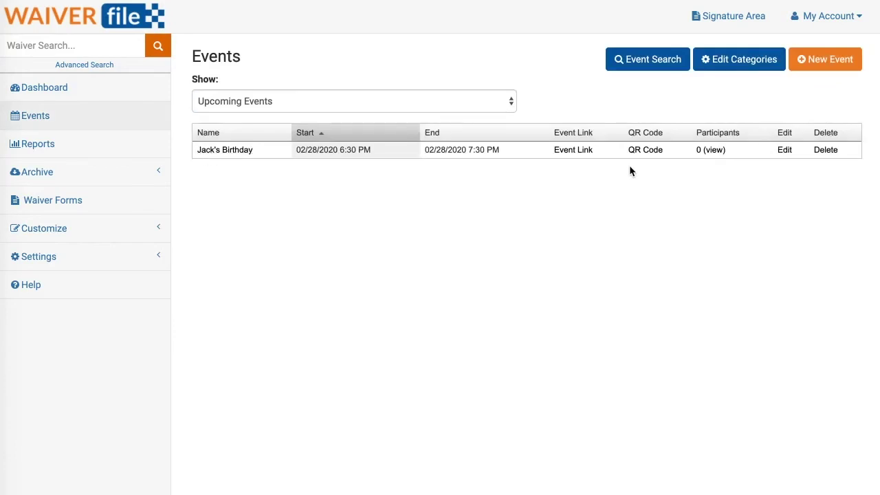
# Sign a waiver for the Jack's Birthday event, then return to the admin area
pyautogui.click(727, 16)
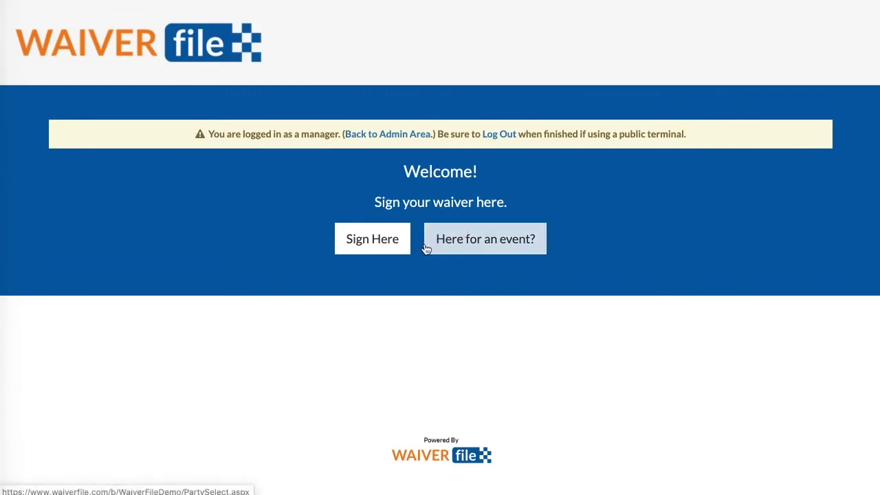
pyautogui.click(494, 249)
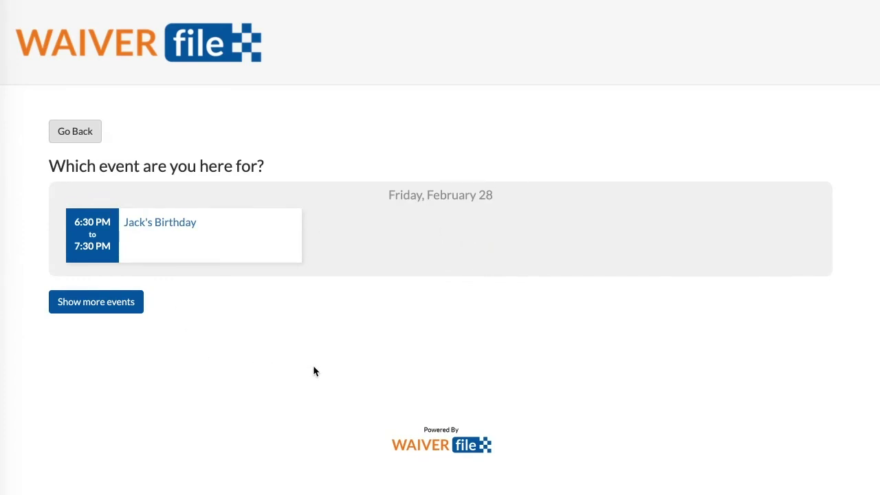
pyautogui.click(207, 238)
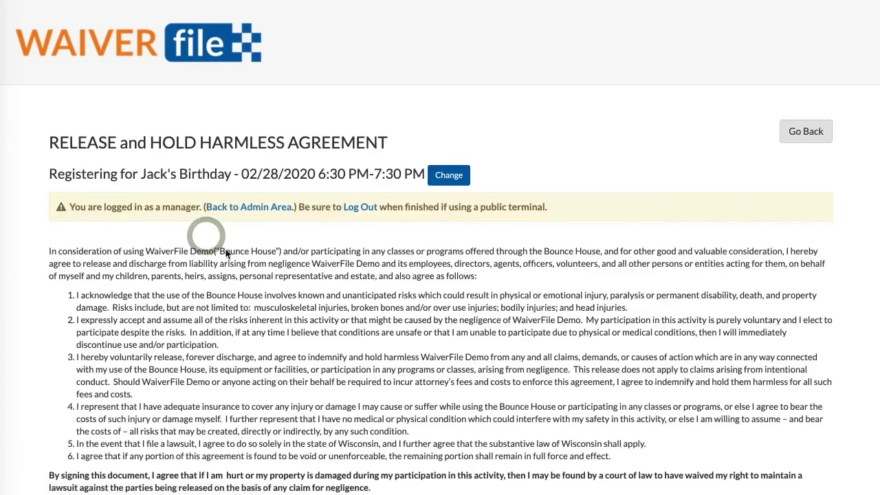
pyautogui.scroll(-5, 212, 236)
pyautogui.click(122, 125)
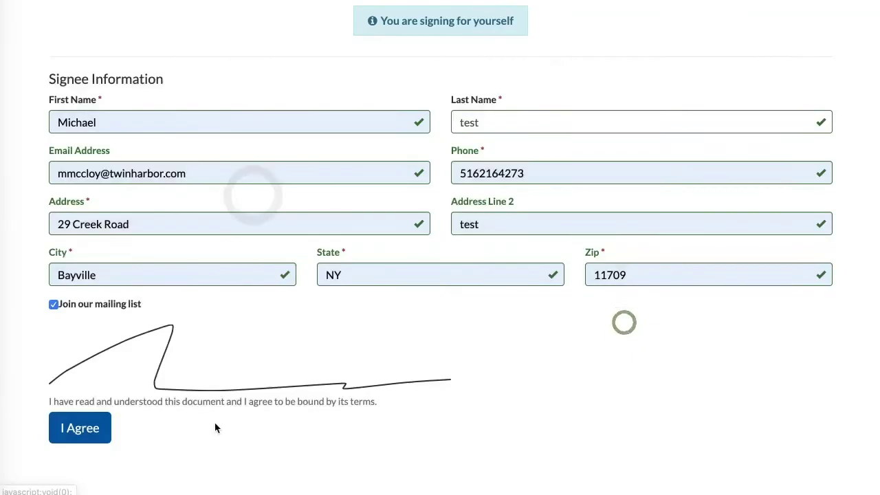
pyautogui.click(89, 433)
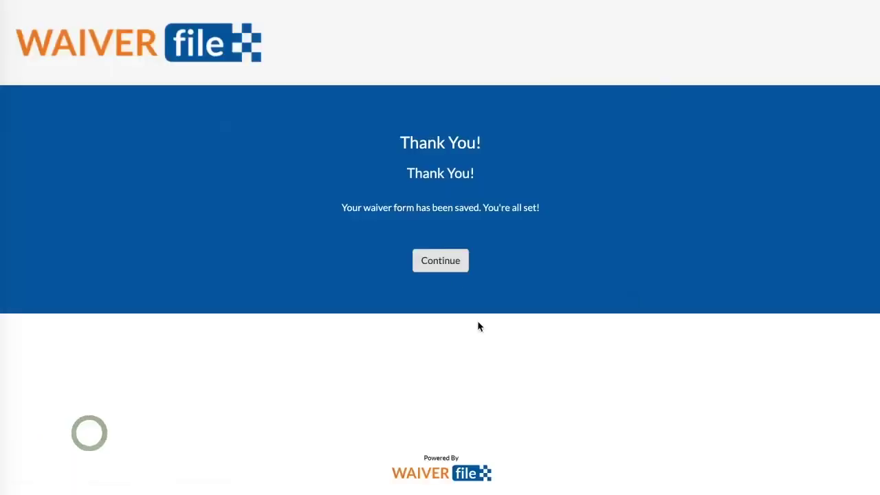
pyautogui.click(448, 271)
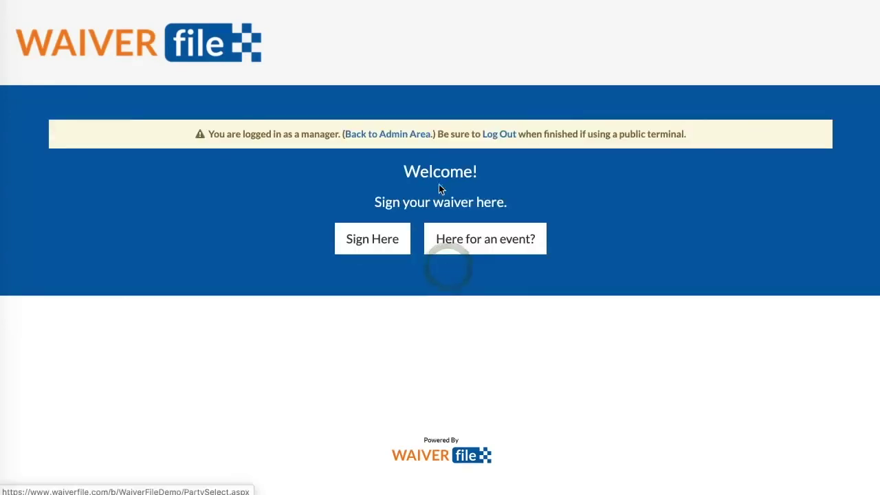
pyautogui.click(393, 133)
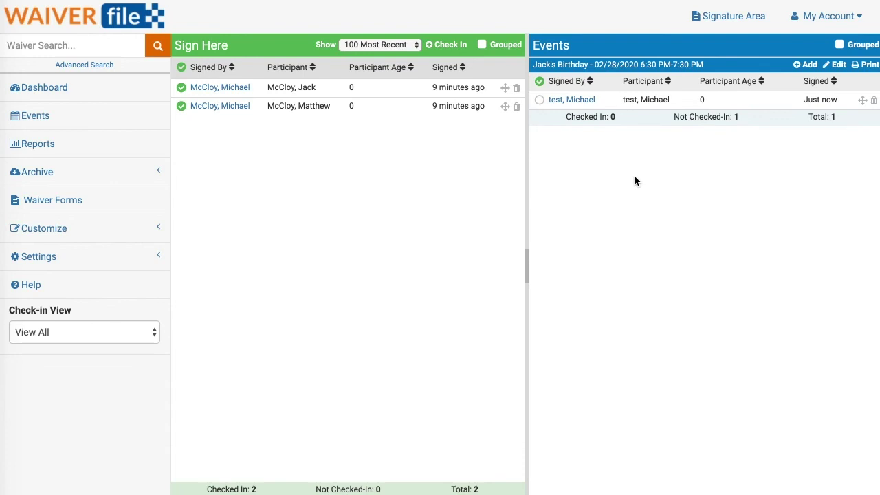
# Check in the Jack's Birthday signer, search waivers by the signer's name, and bring up Advanced Search
pyautogui.click(539, 100)
pyautogui.click(78, 43)
pyautogui.click(78, 43)
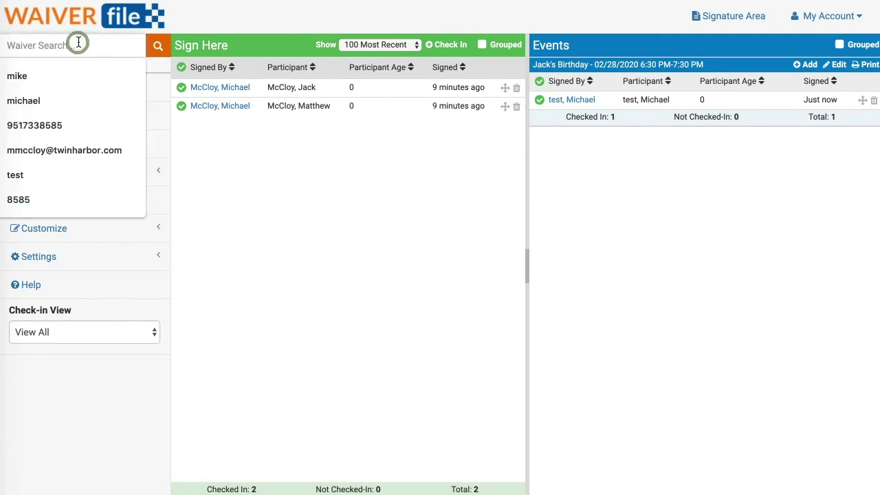
pyautogui.write('michael')
pyautogui.press('Return')
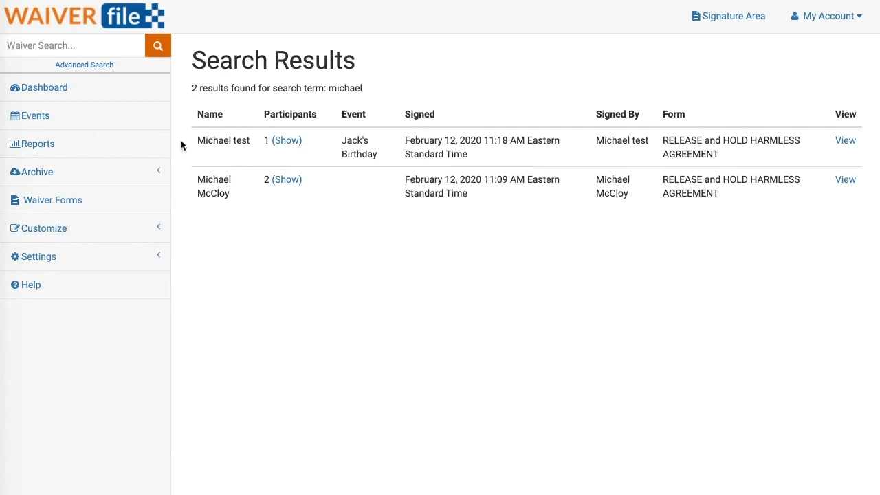
pyautogui.click(78, 65)
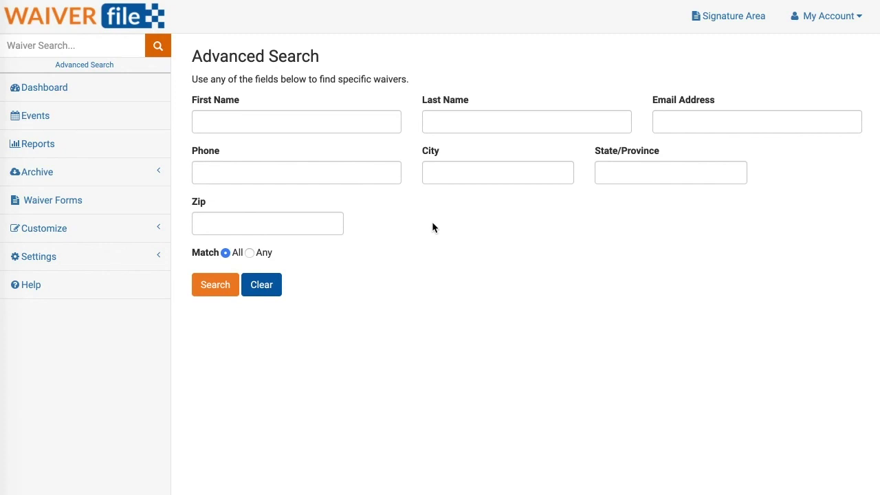
# Run the Waiver Report, then schedule a Past Week waiver archive export
pyautogui.click(45, 146)
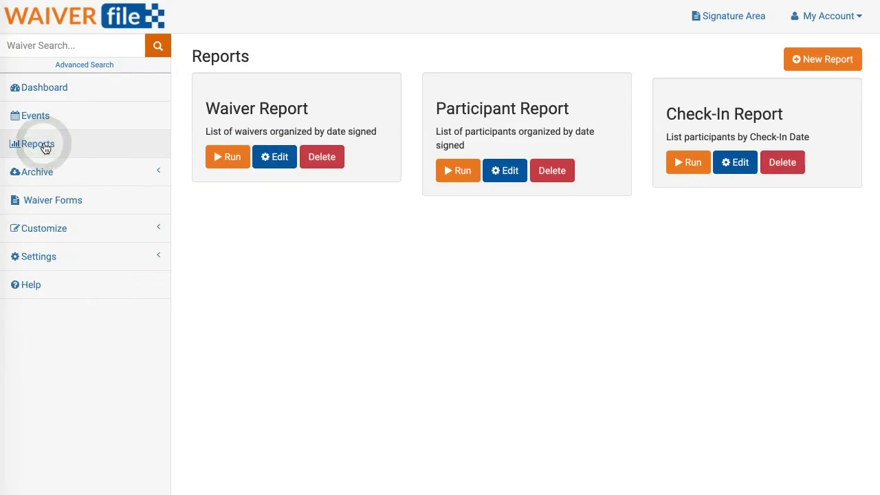
pyautogui.click(228, 157)
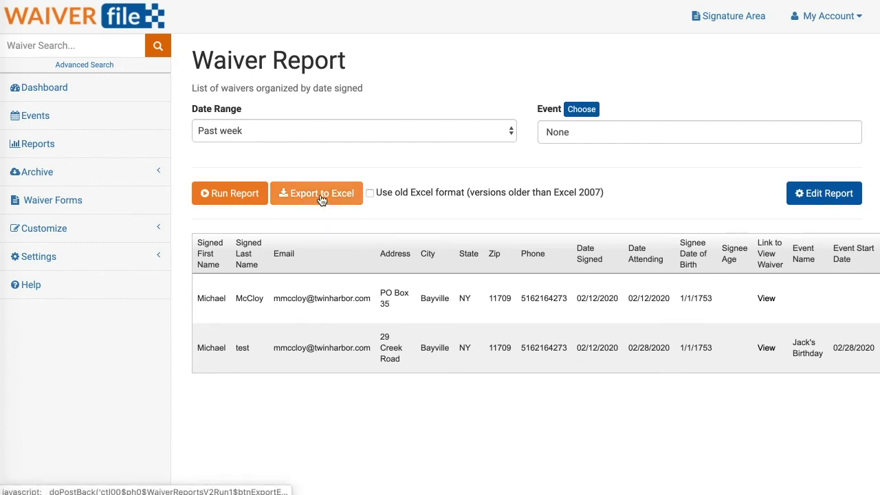
pyautogui.click(75, 173)
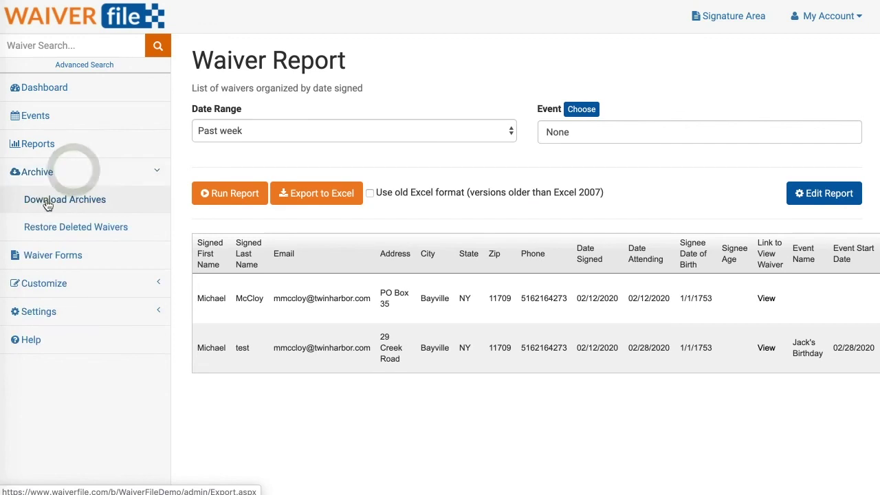
pyautogui.click(46, 200)
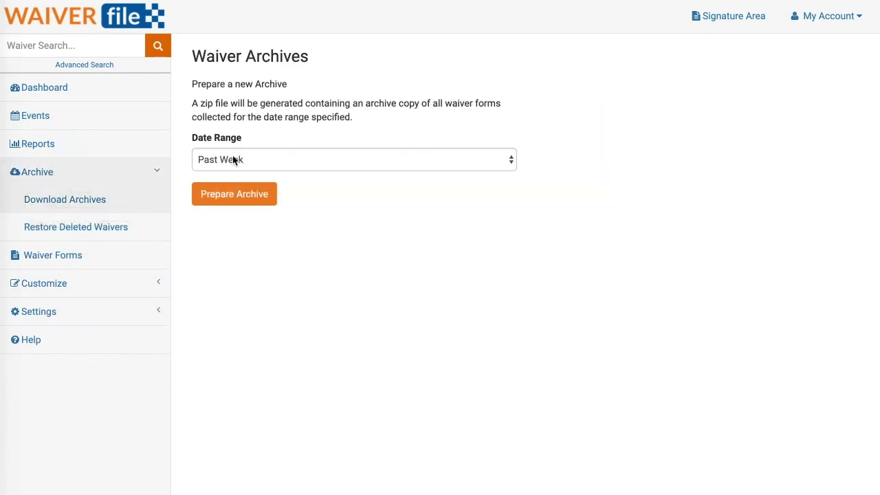
pyautogui.click(226, 192)
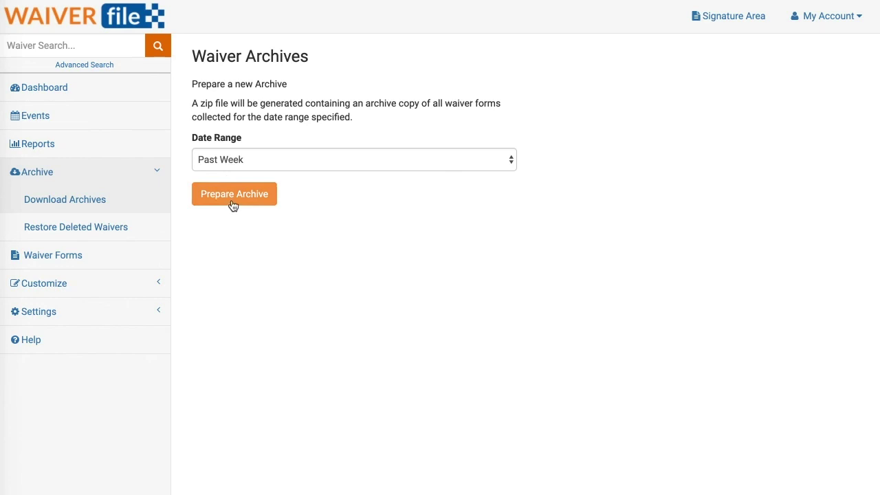
pyautogui.click(233, 199)
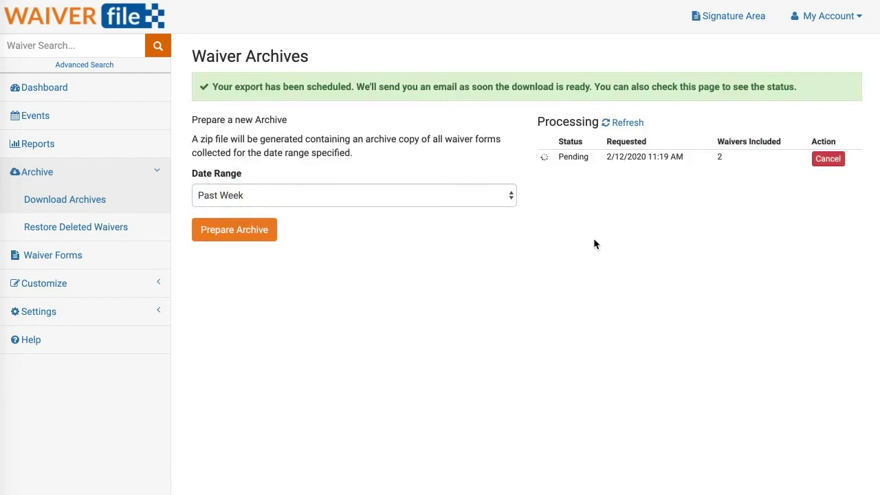